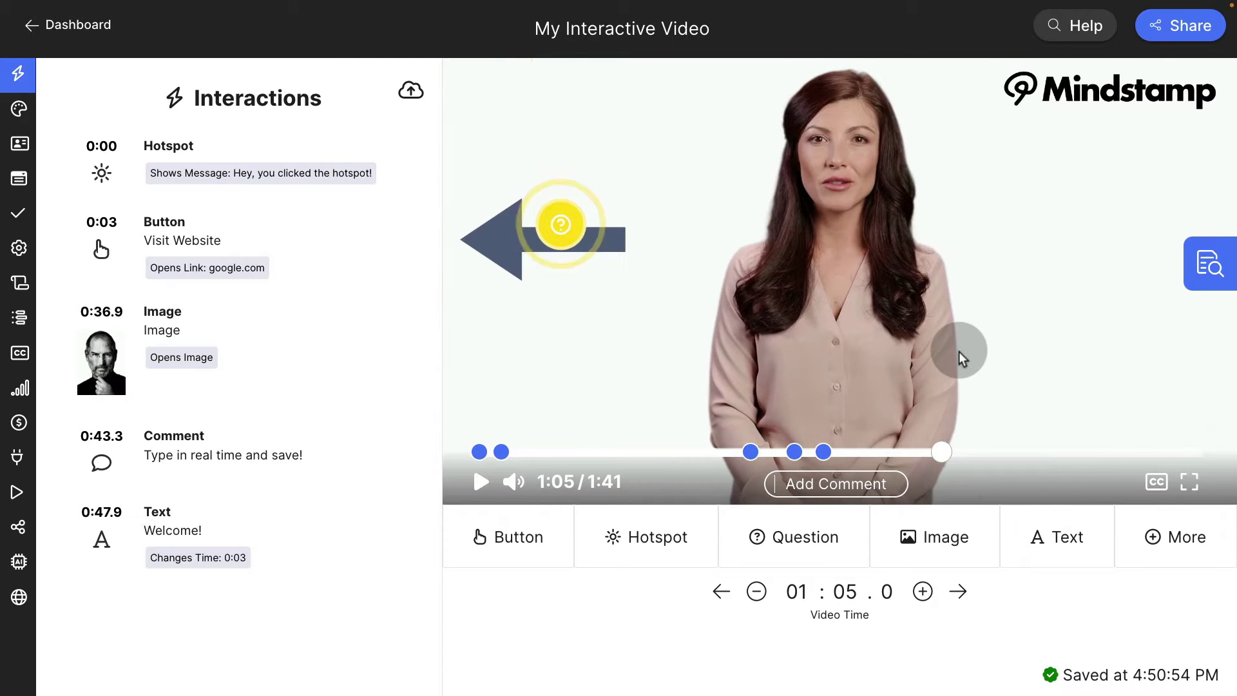
Resume the video and start a new question at 01:06.7.
left_click(959, 350)
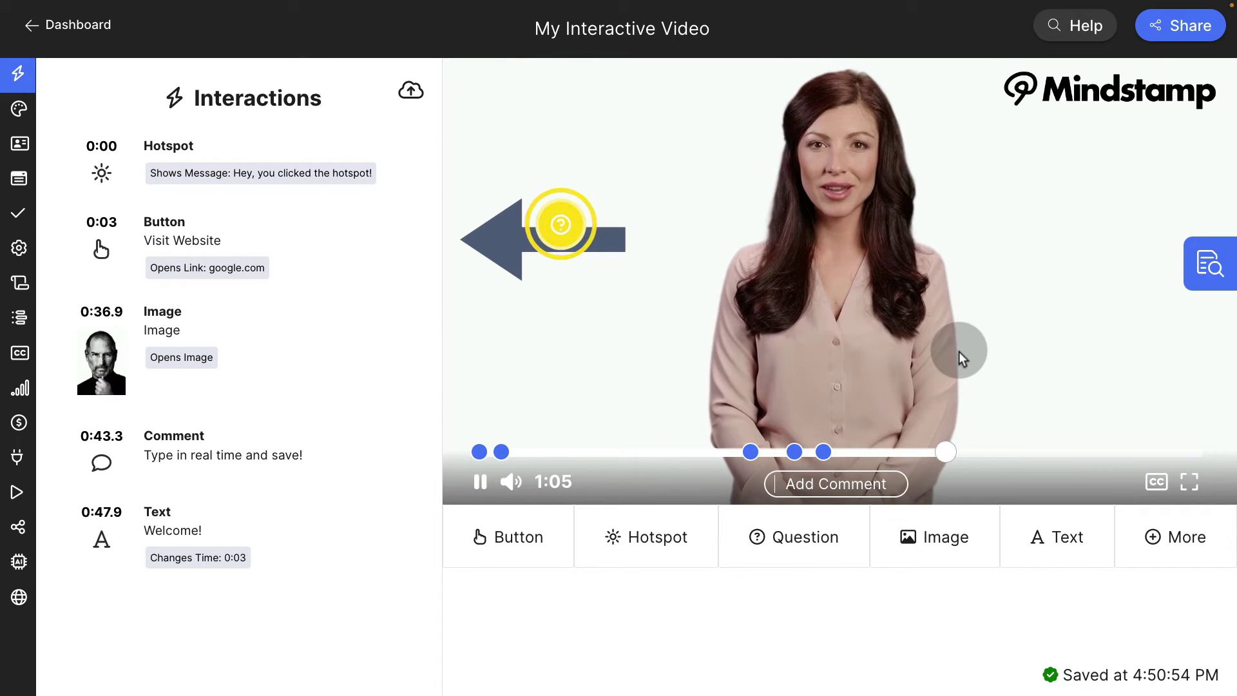
left_click(816, 547)
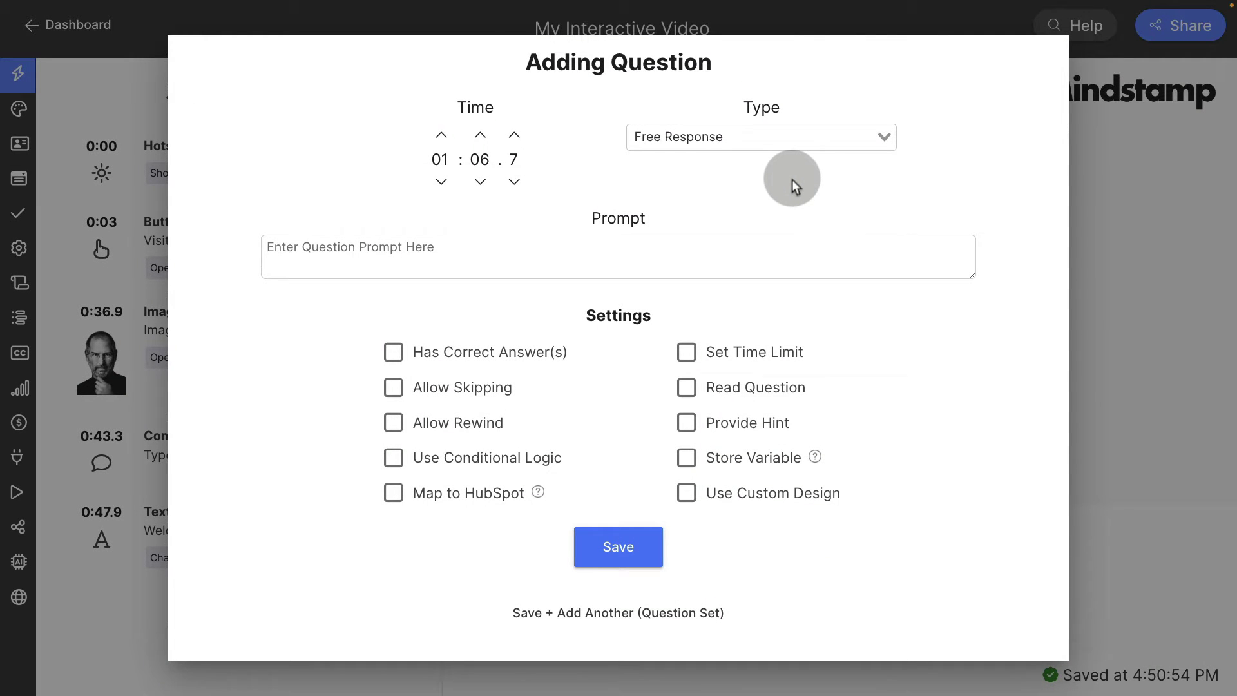
left_click(818, 148)
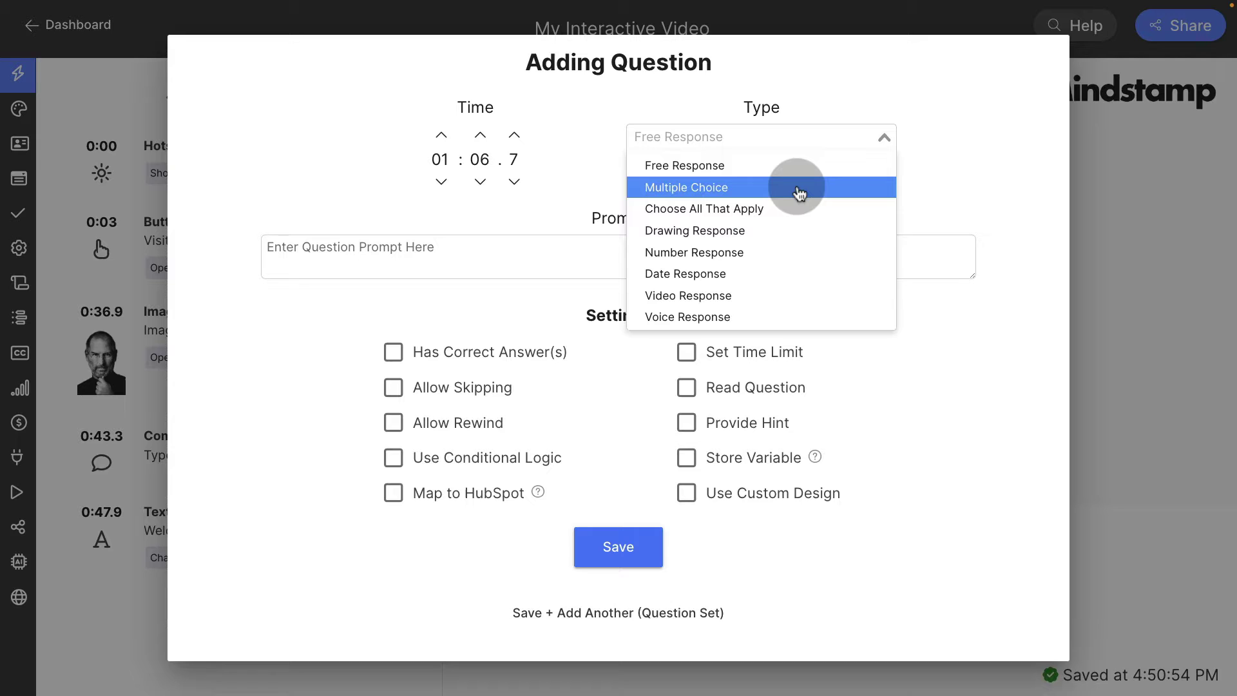
key("ctrl+plus")
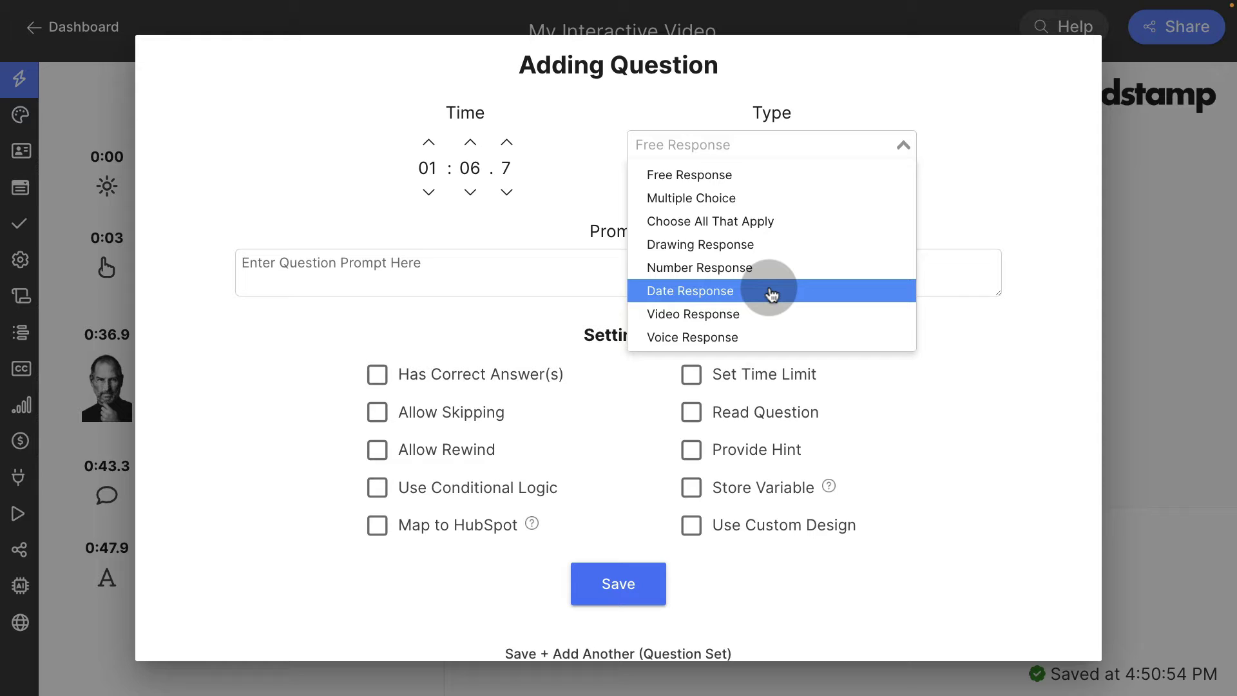
scroll(767, 312, "down", 1)
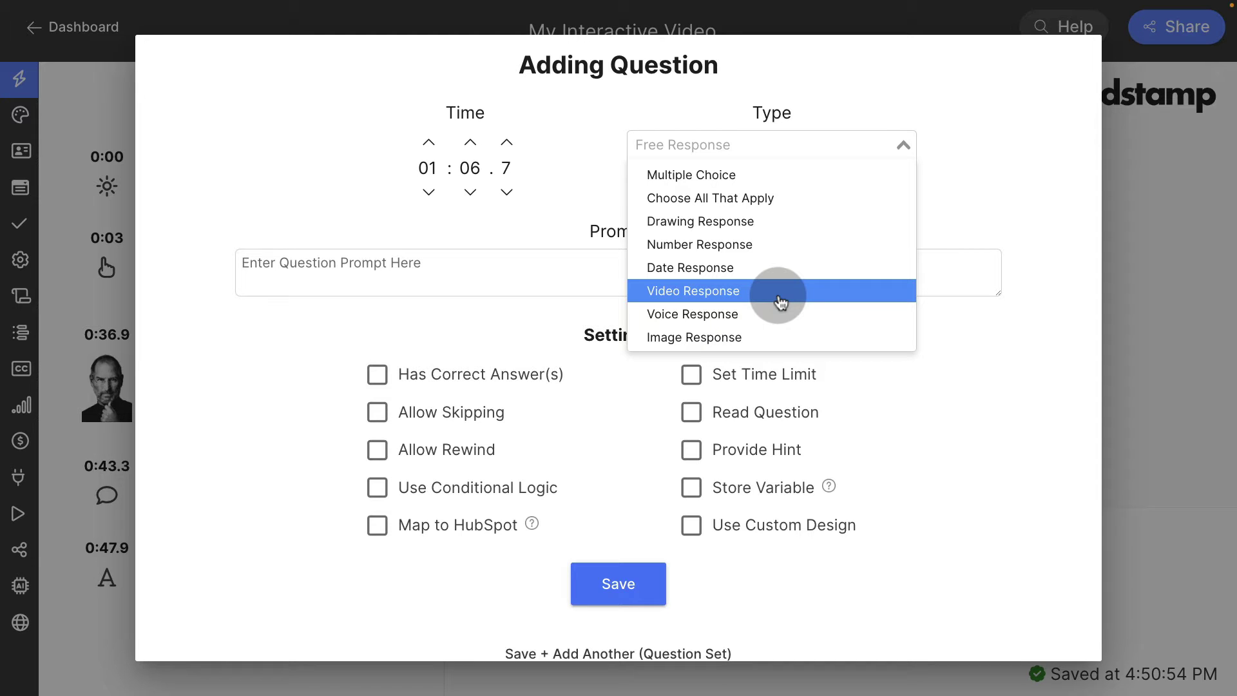
scroll(781, 301, "down", 4)
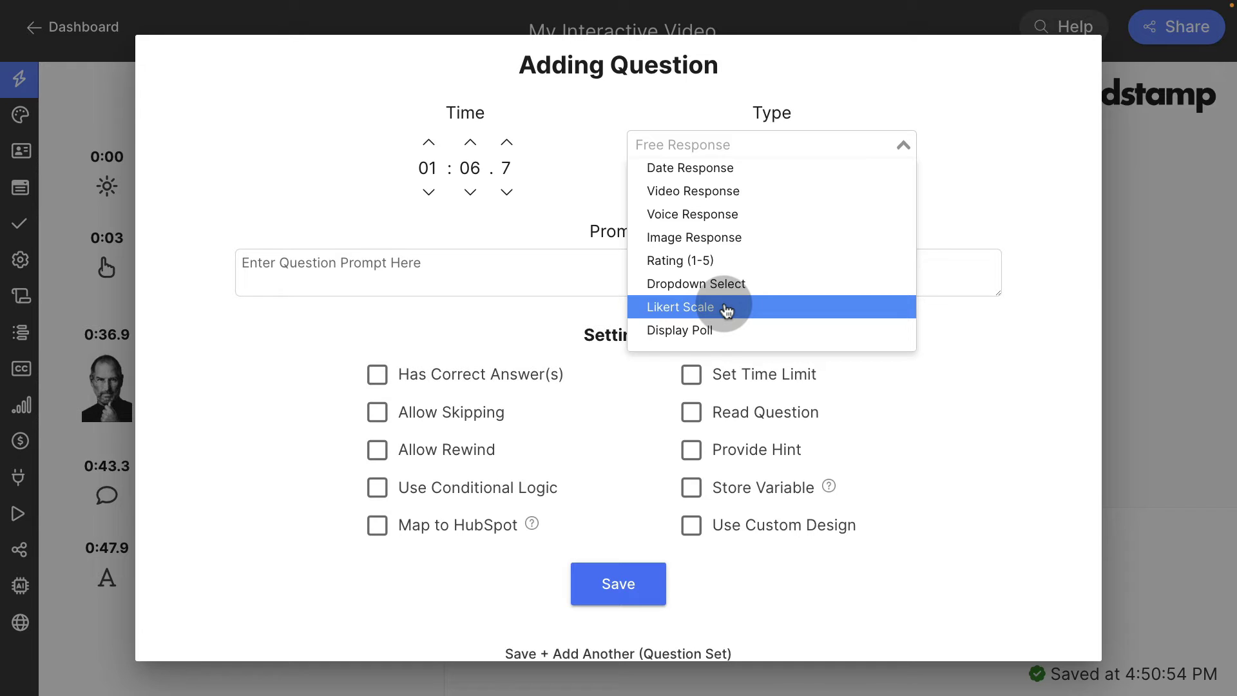
scroll(742, 296, "up", 3)
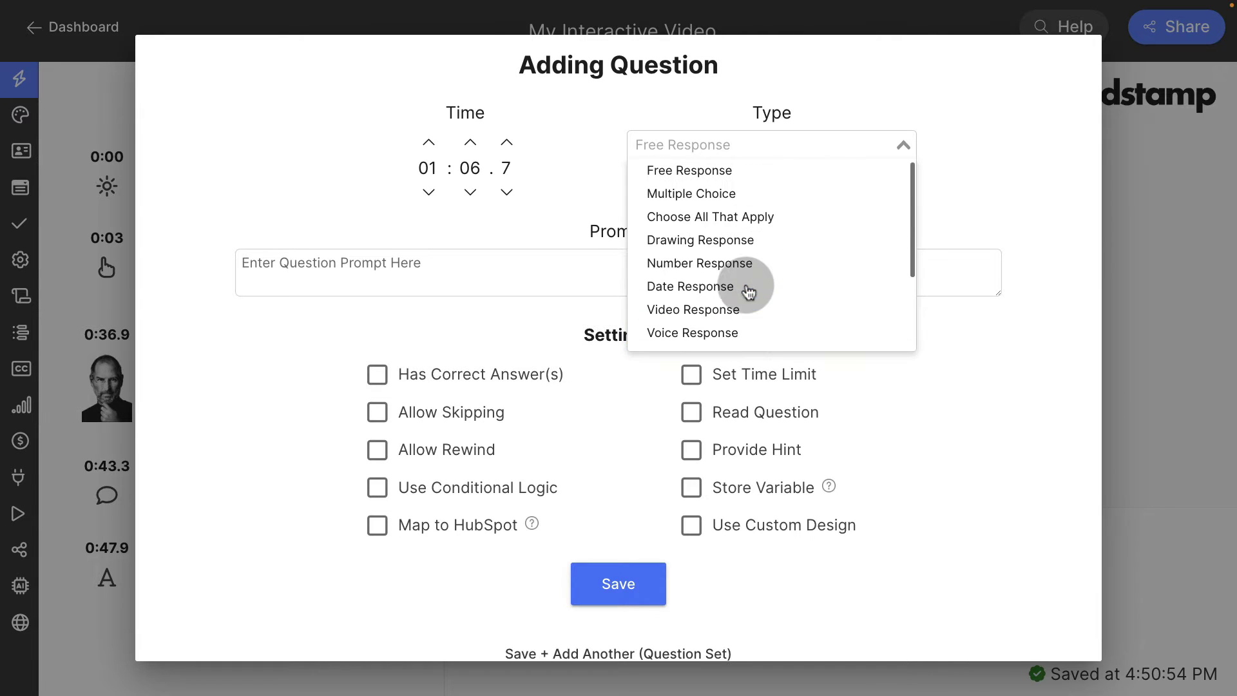
Keep the type as Free Response and enter the prompt 'What city are you from?'.
left_click(675, 177)
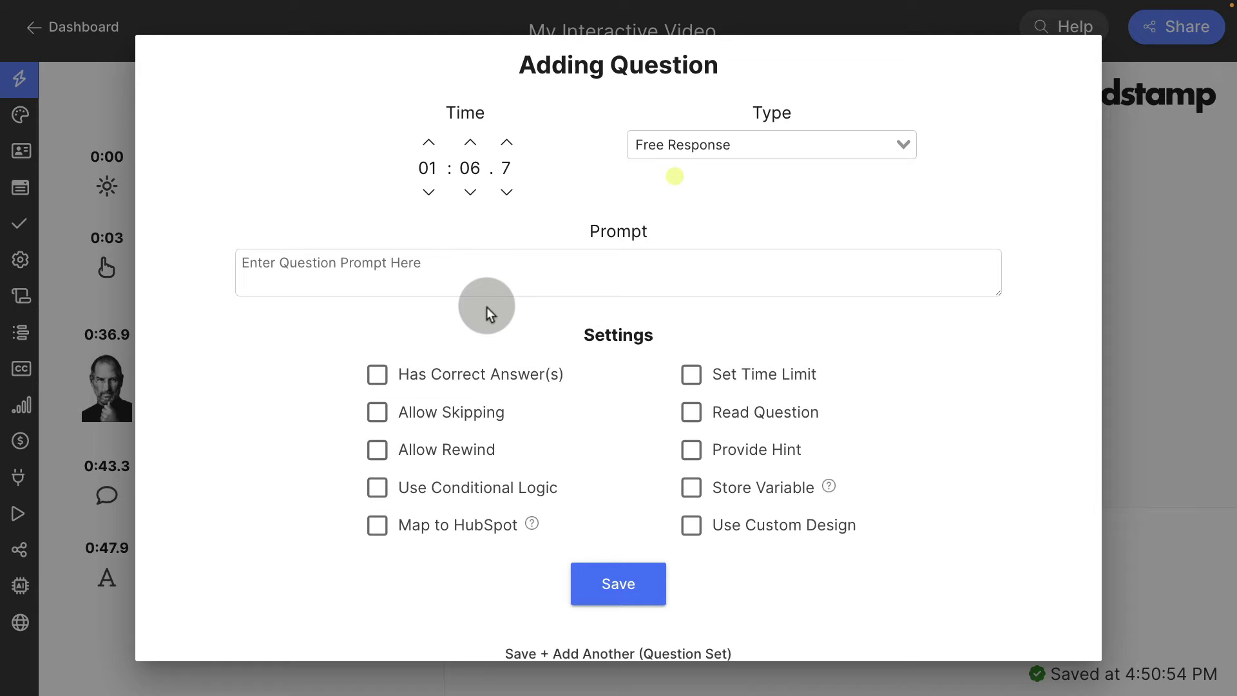
left_click(472, 262)
type("What ")
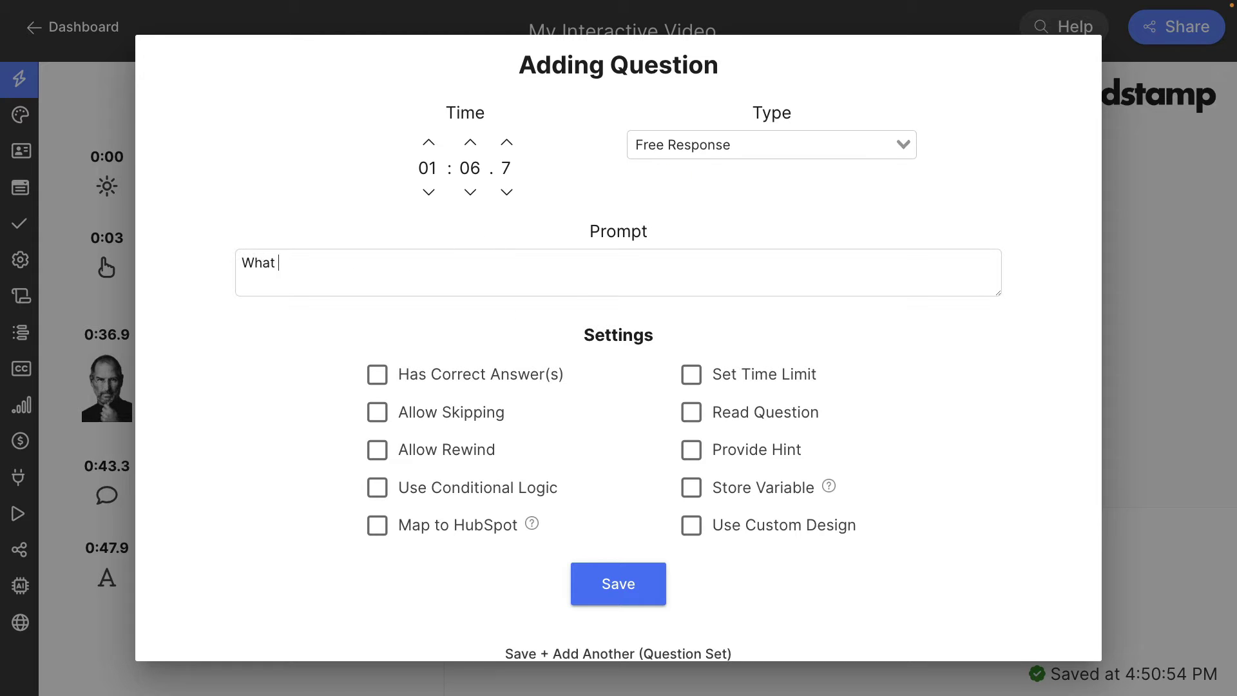
type("city are you from?")
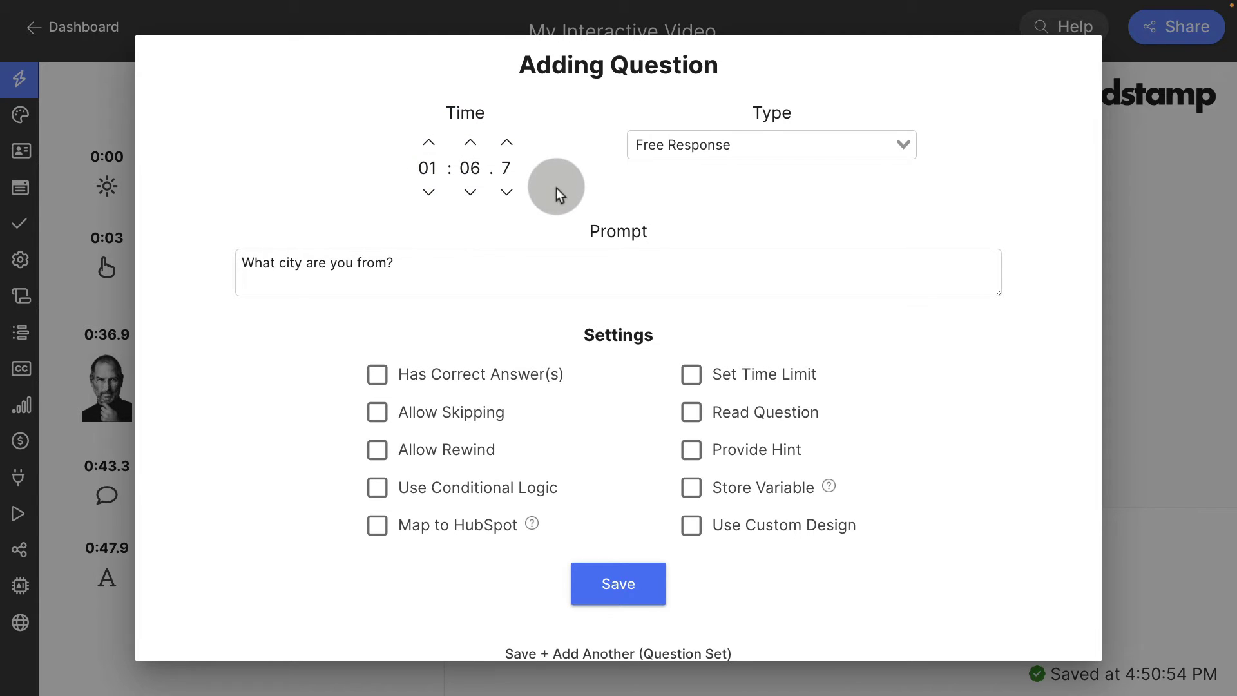
double_click(478, 211)
left_click(478, 211)
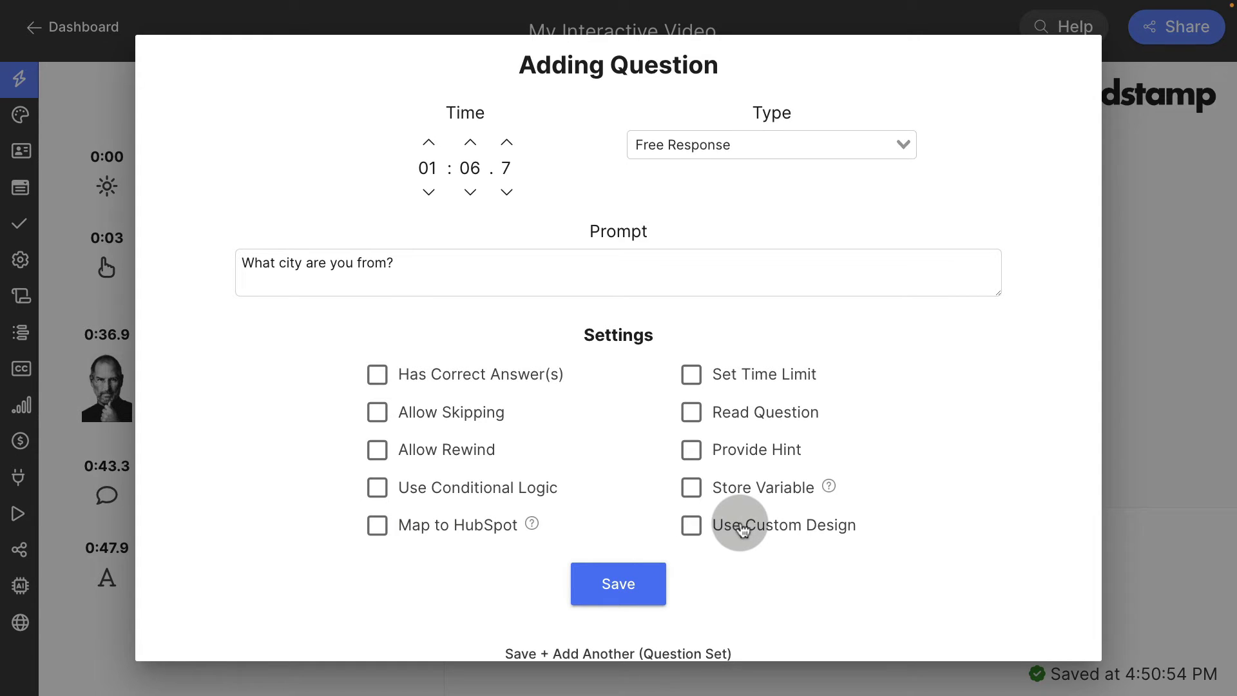
scroll(742, 525, "down", 1)
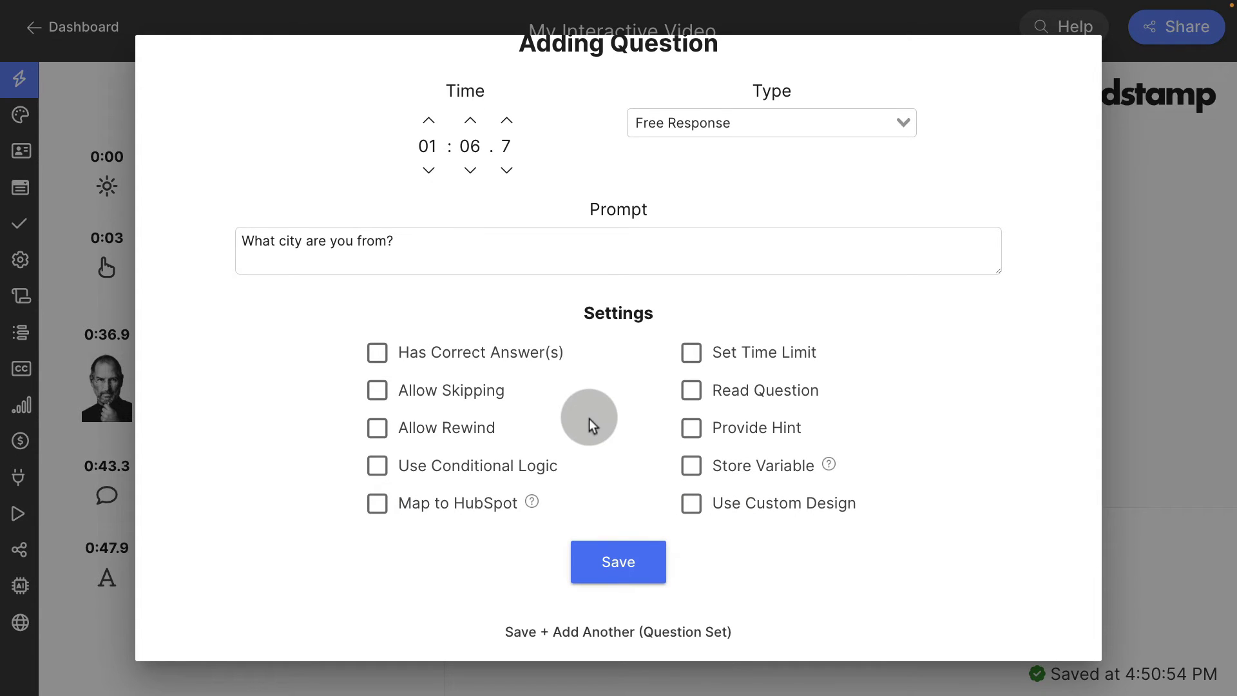
scroll(642, 347, "down", 3)
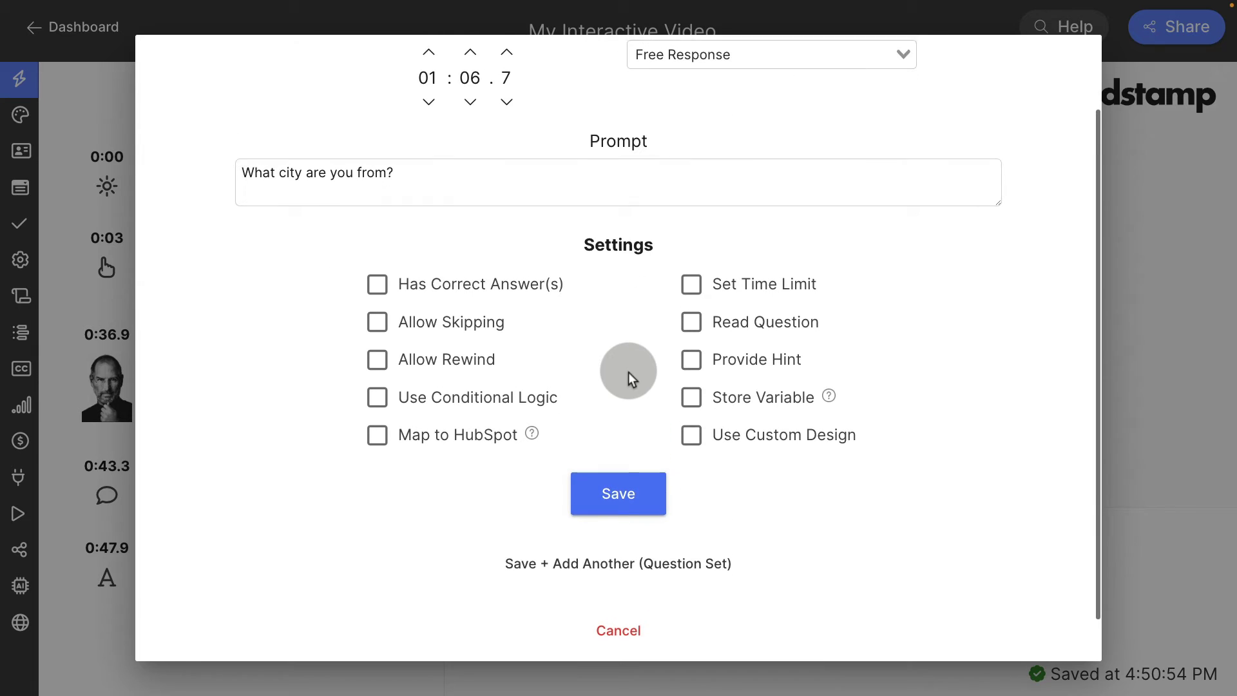
Save the city question and start a Multiple Choice question asking 'What is 2+2?'.
left_click(626, 573)
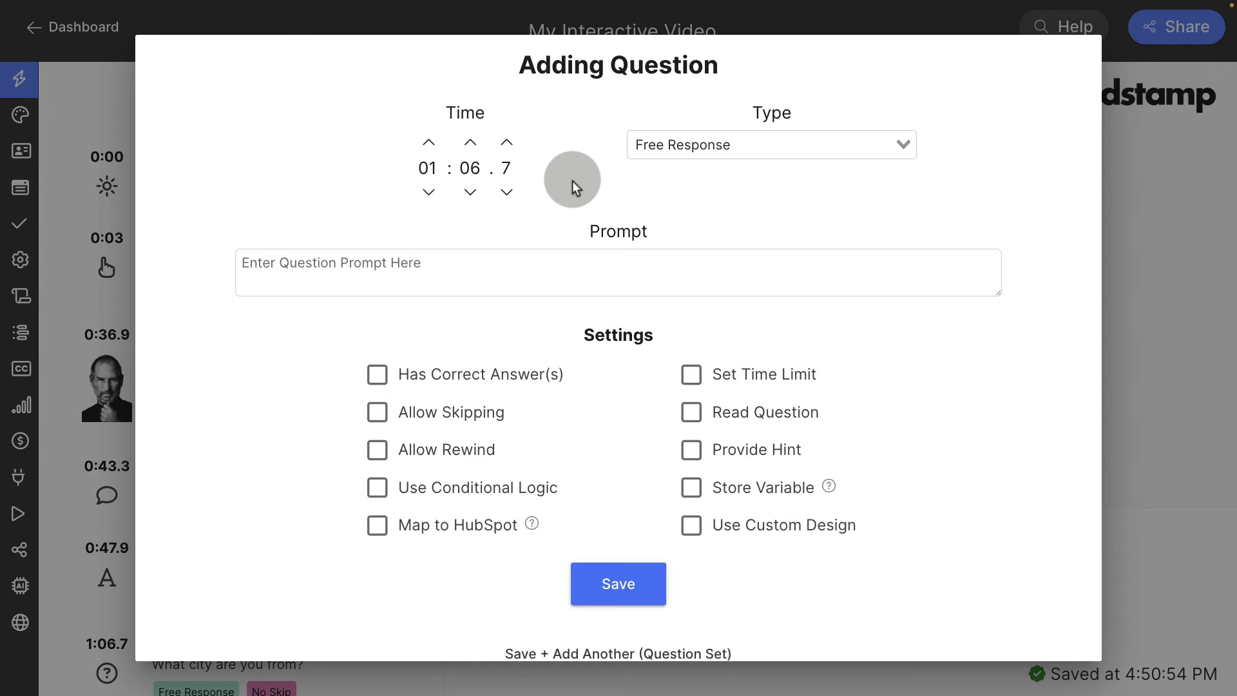
left_click(702, 157)
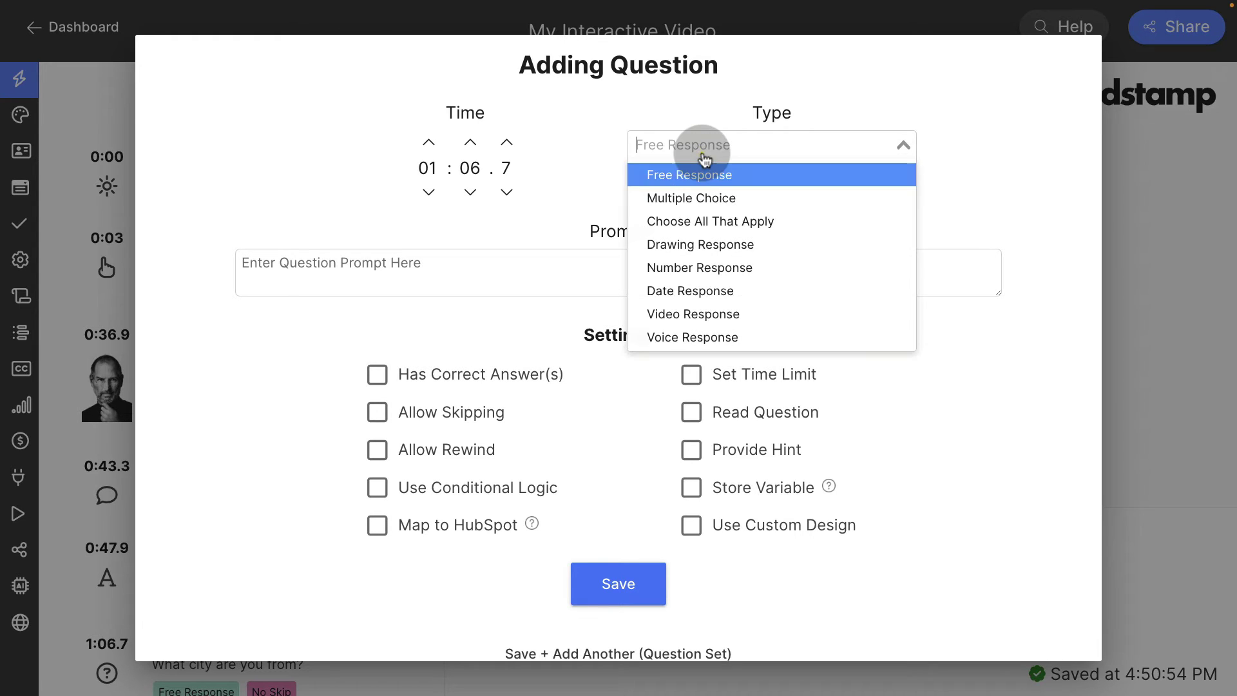
left_click(704, 200)
left_click(475, 275)
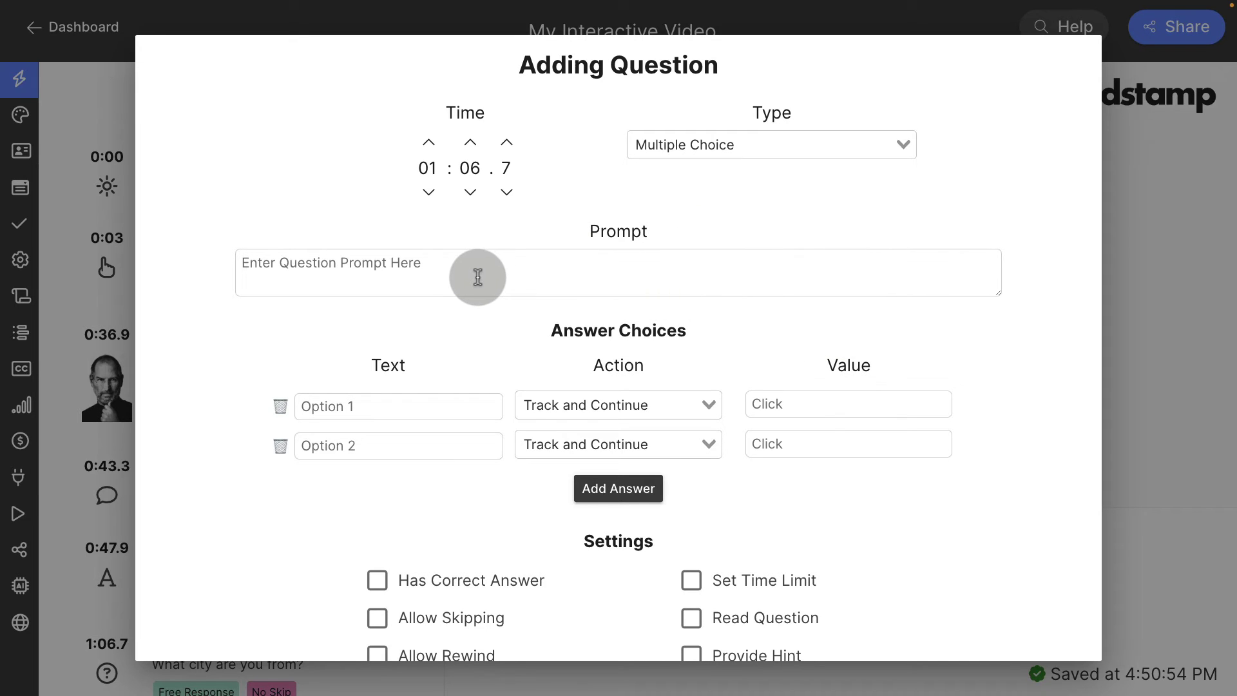
type("What is 2")
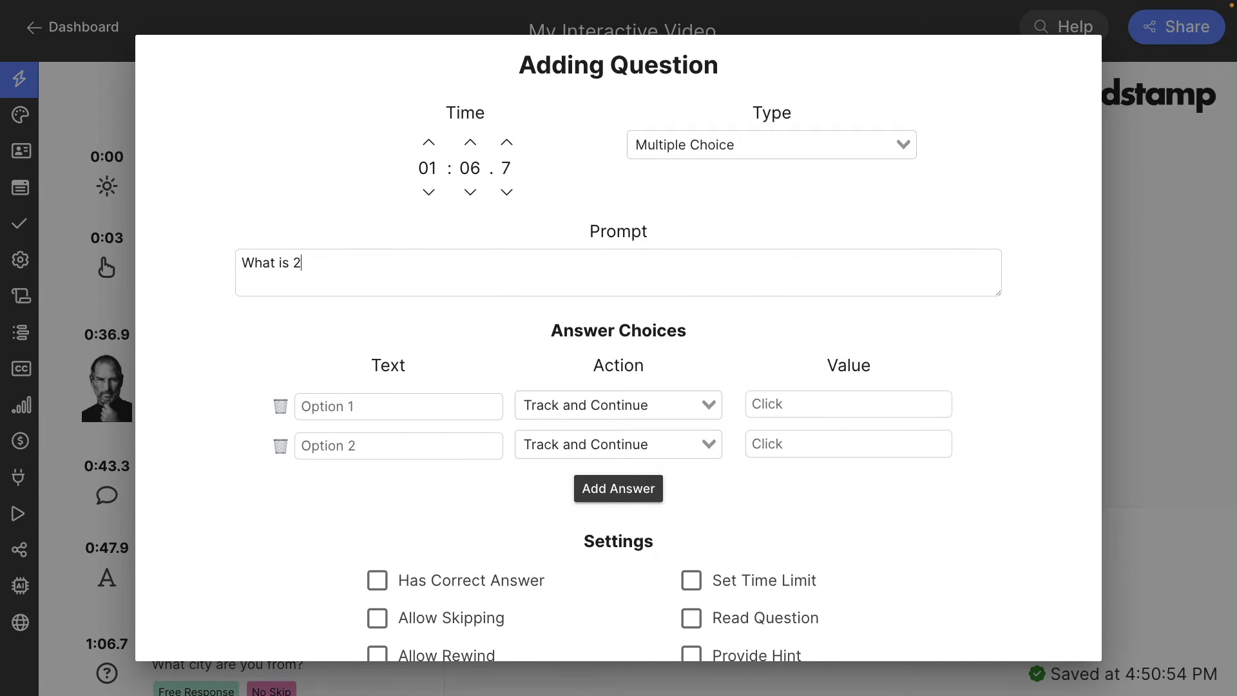
type("+2?")
Enter the answer choices 2, 22 and 4.
scroll(544, 227, "down", 3)
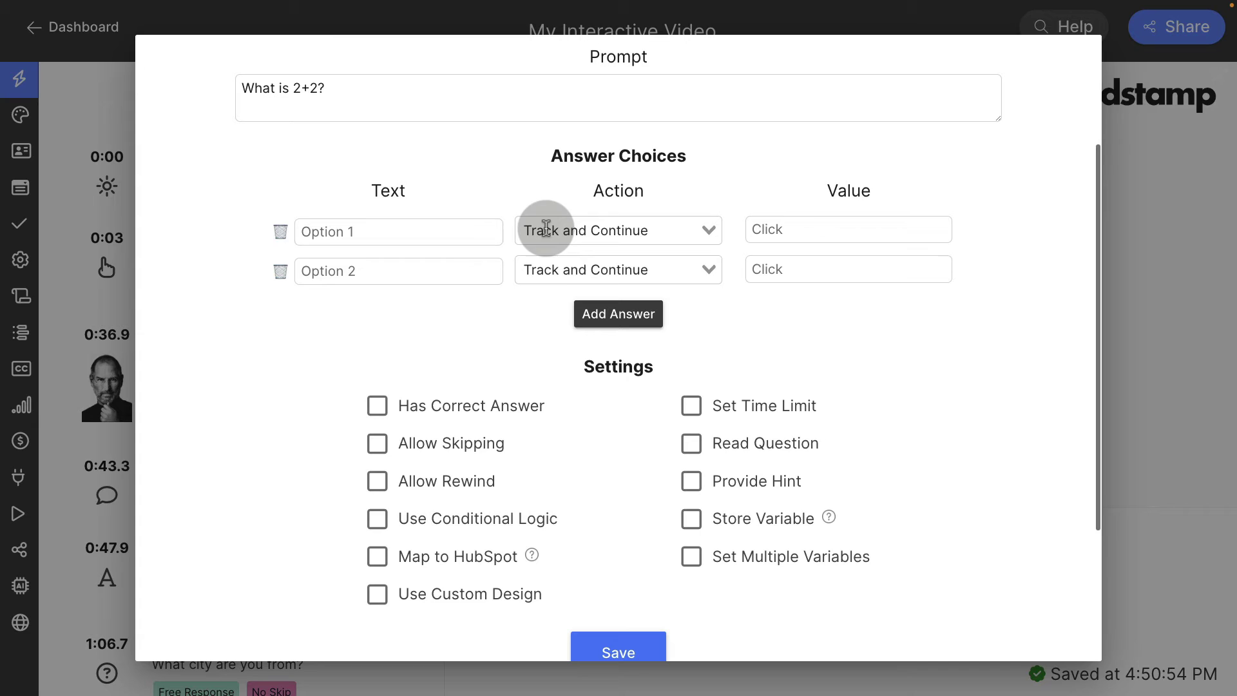
left_click(410, 267)
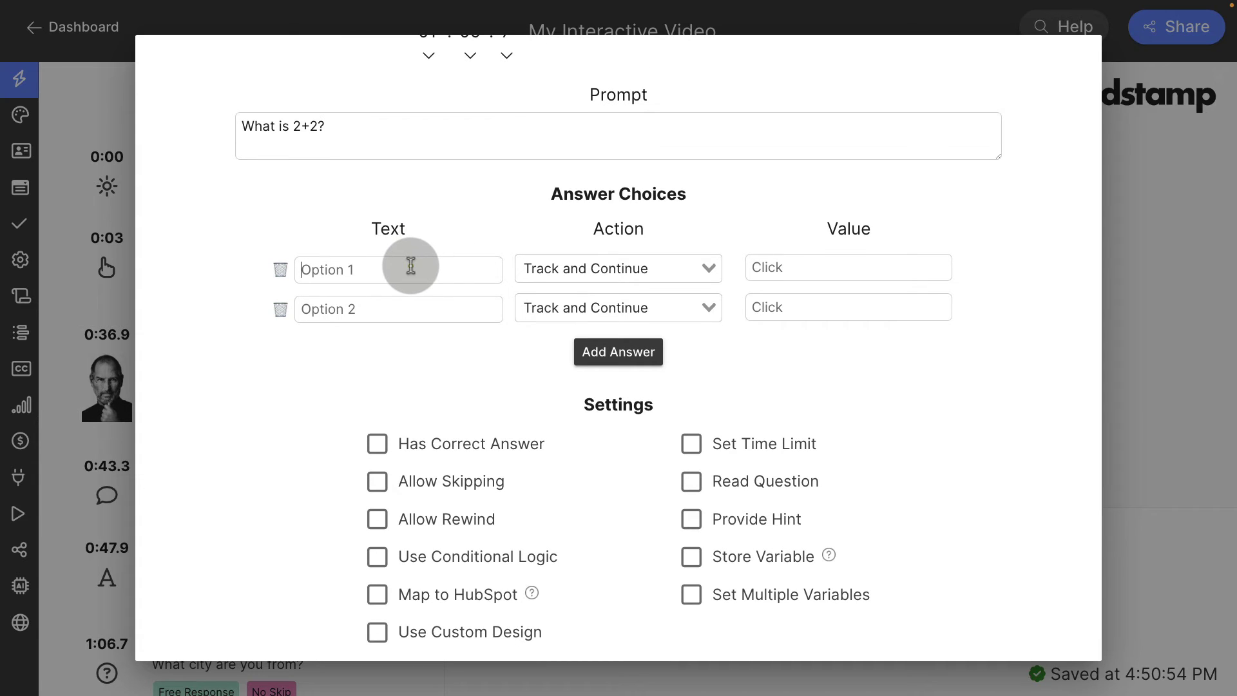
type("2")
left_click(393, 310)
type("22")
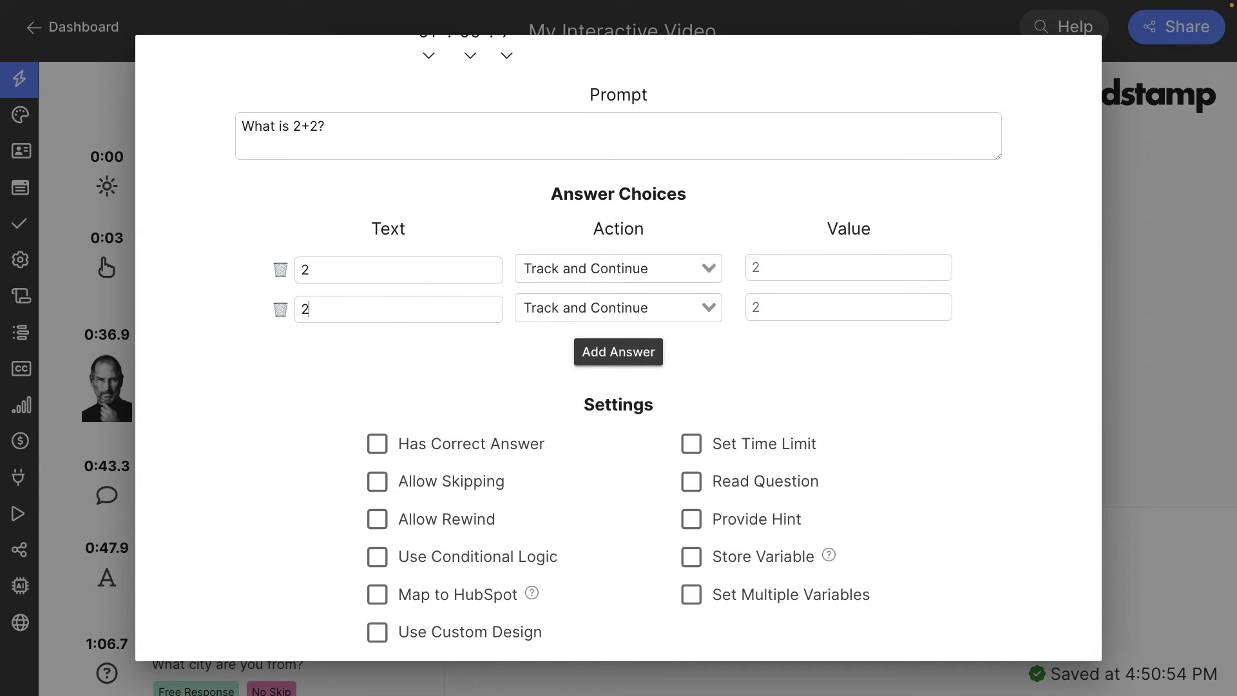
left_click(589, 352)
left_click(385, 352)
type("4")
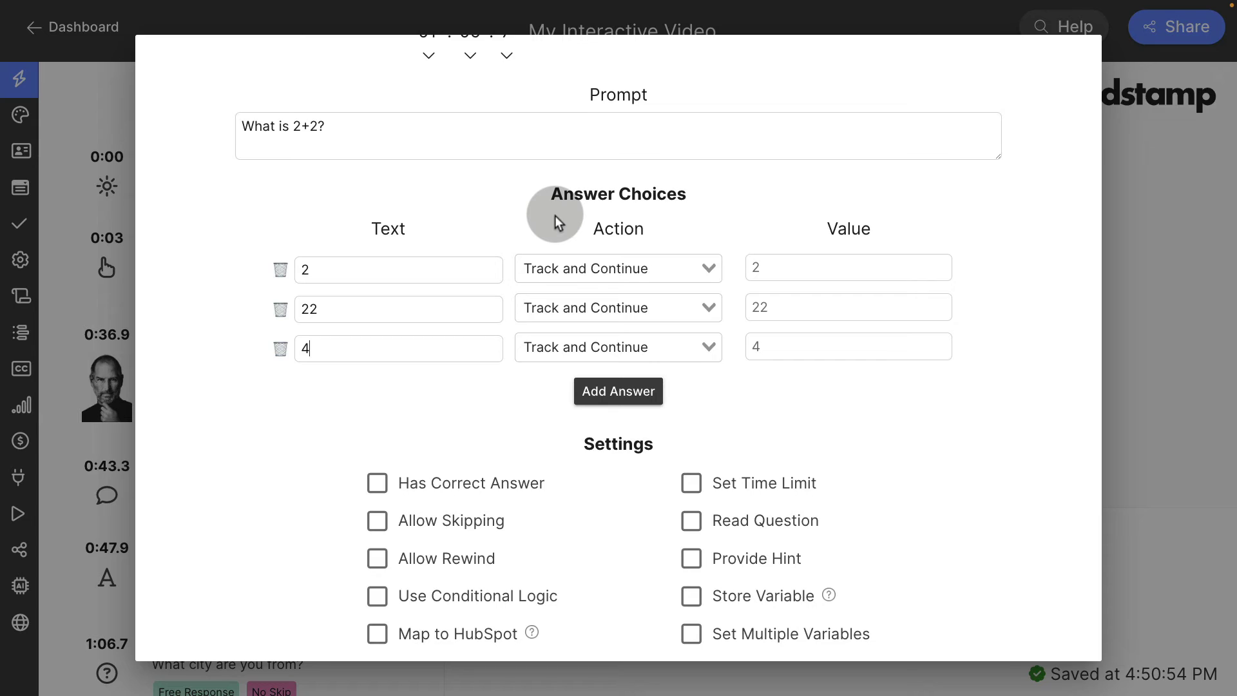
Make answer 2 show the message '....really?'.
scroll(555, 215, "up", 1)
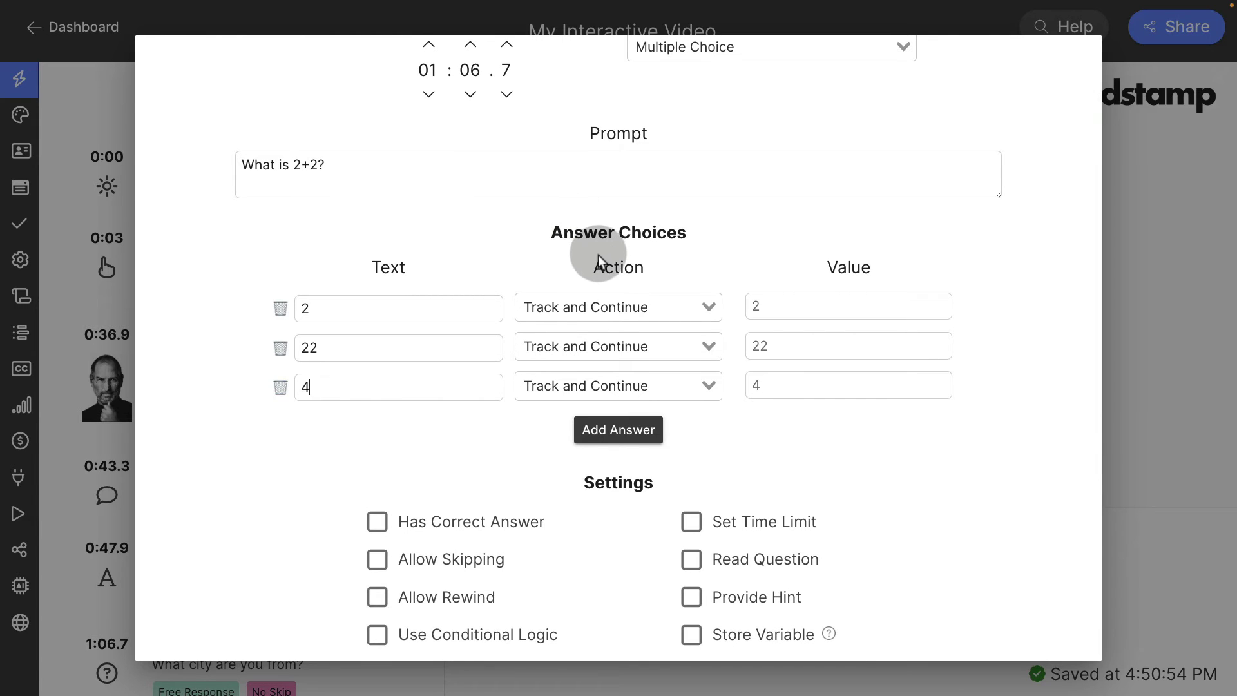
left_click(603, 312)
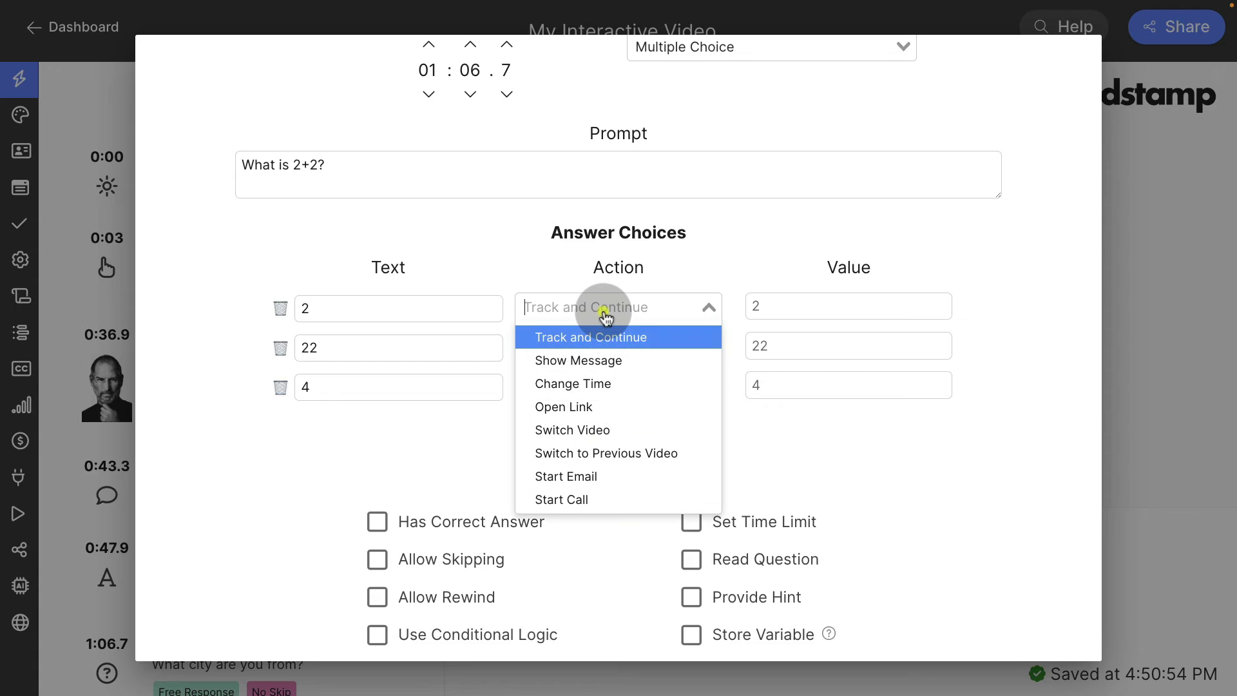
left_click(604, 360)
left_click(801, 306)
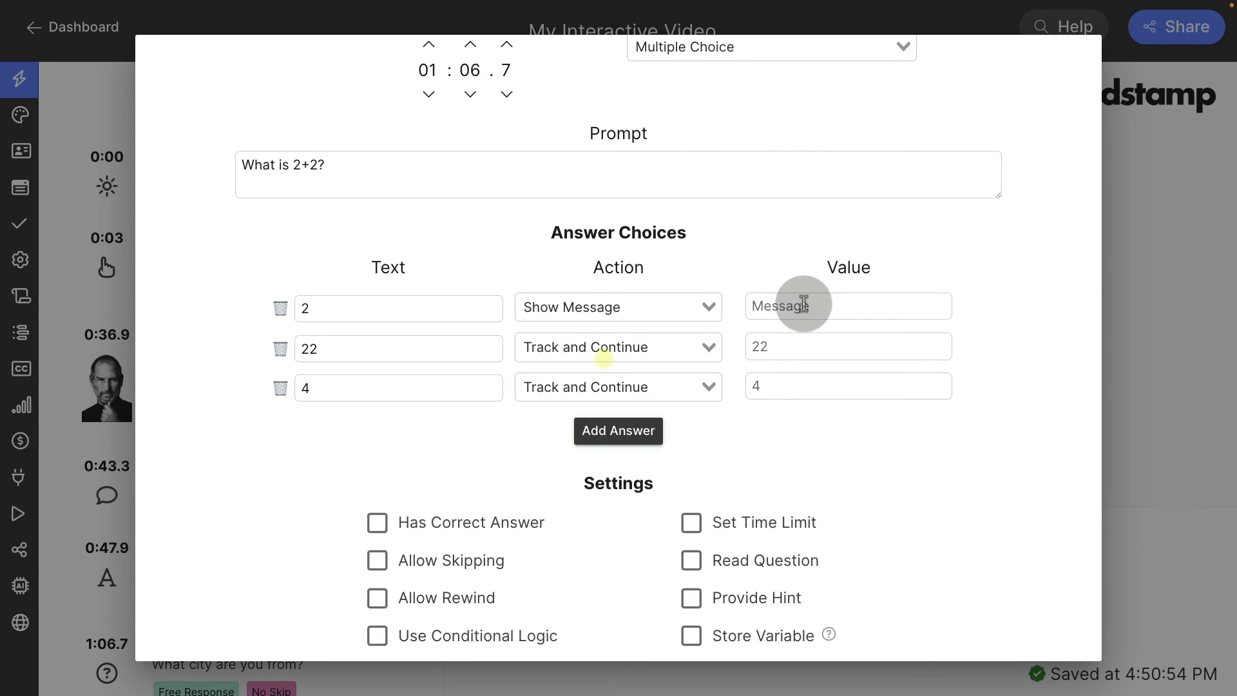
type("....really?")
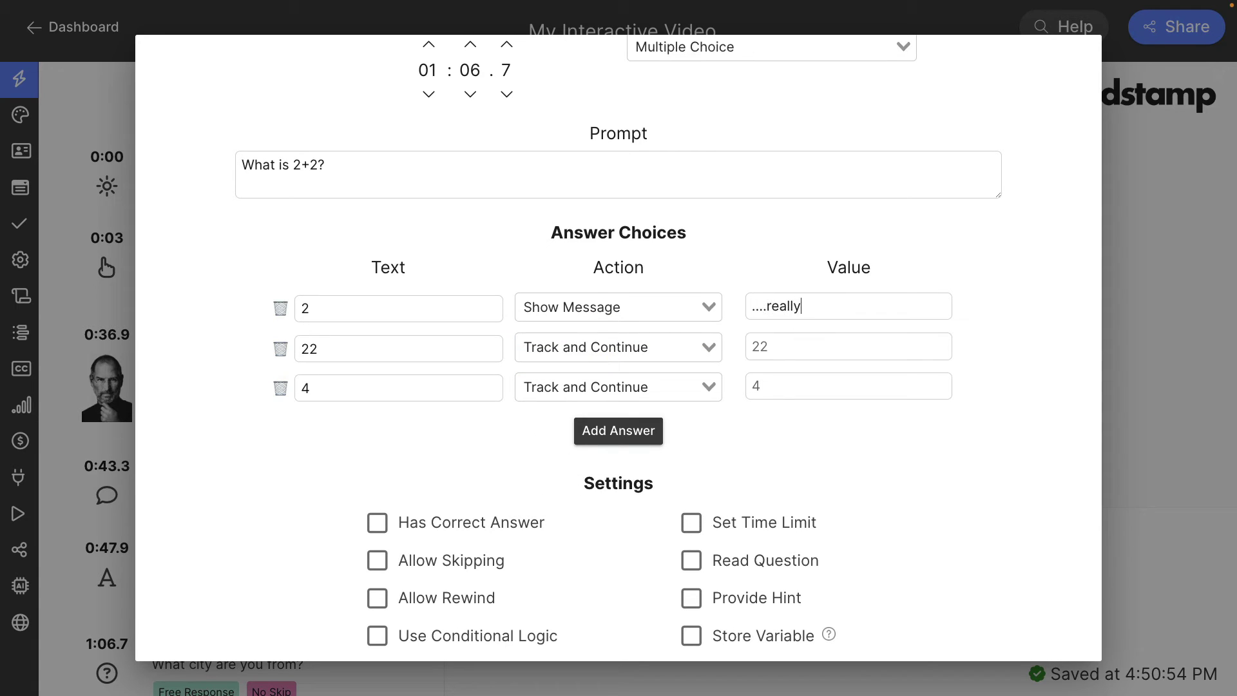
Make answer 22 open the link math.com.
left_click(597, 352)
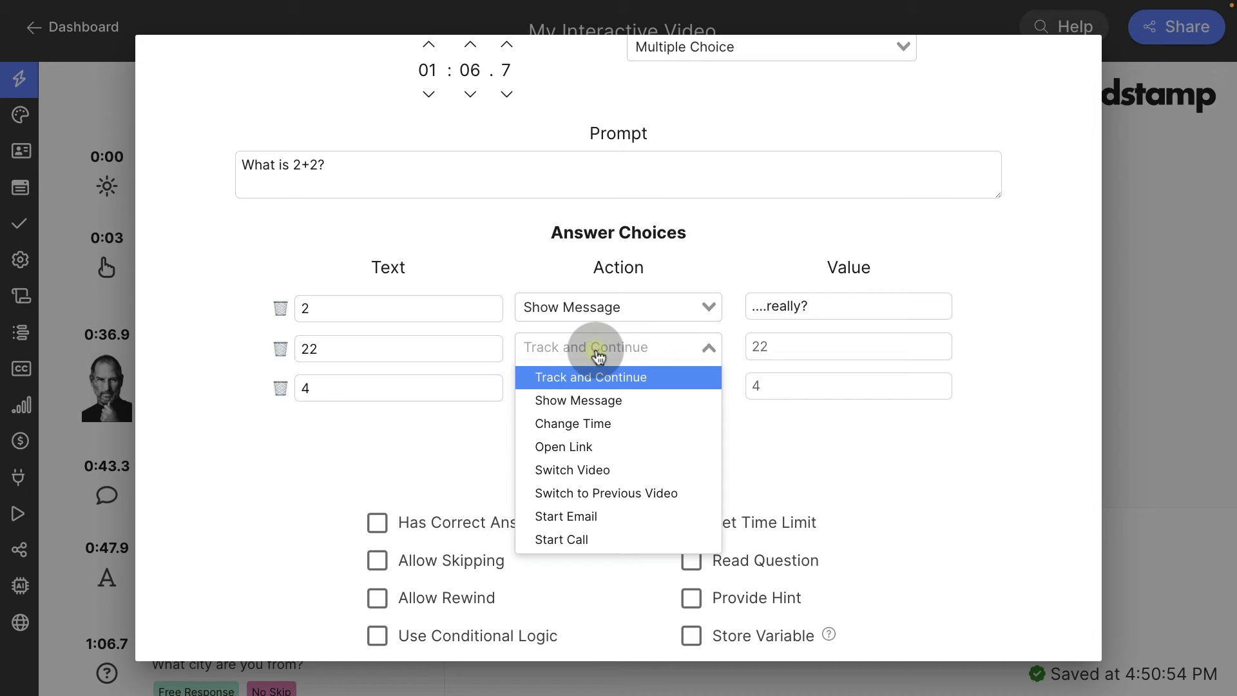
left_click(588, 447)
left_click(778, 348)
type("math.")
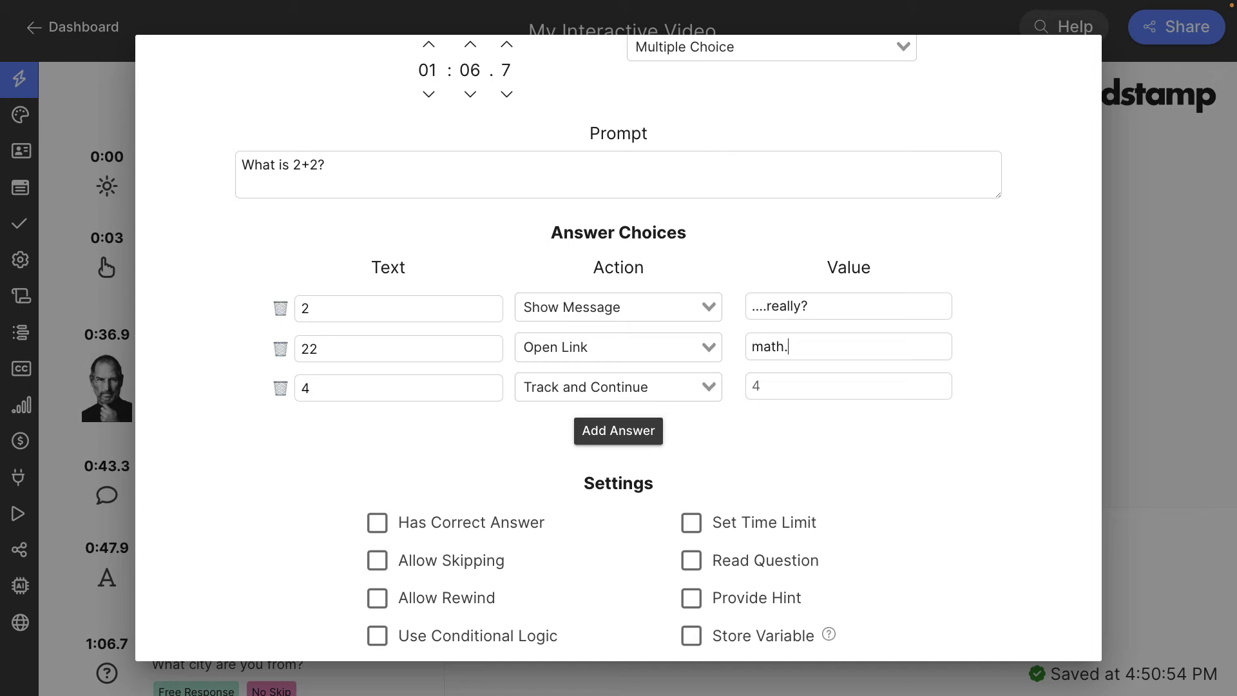
type("com")
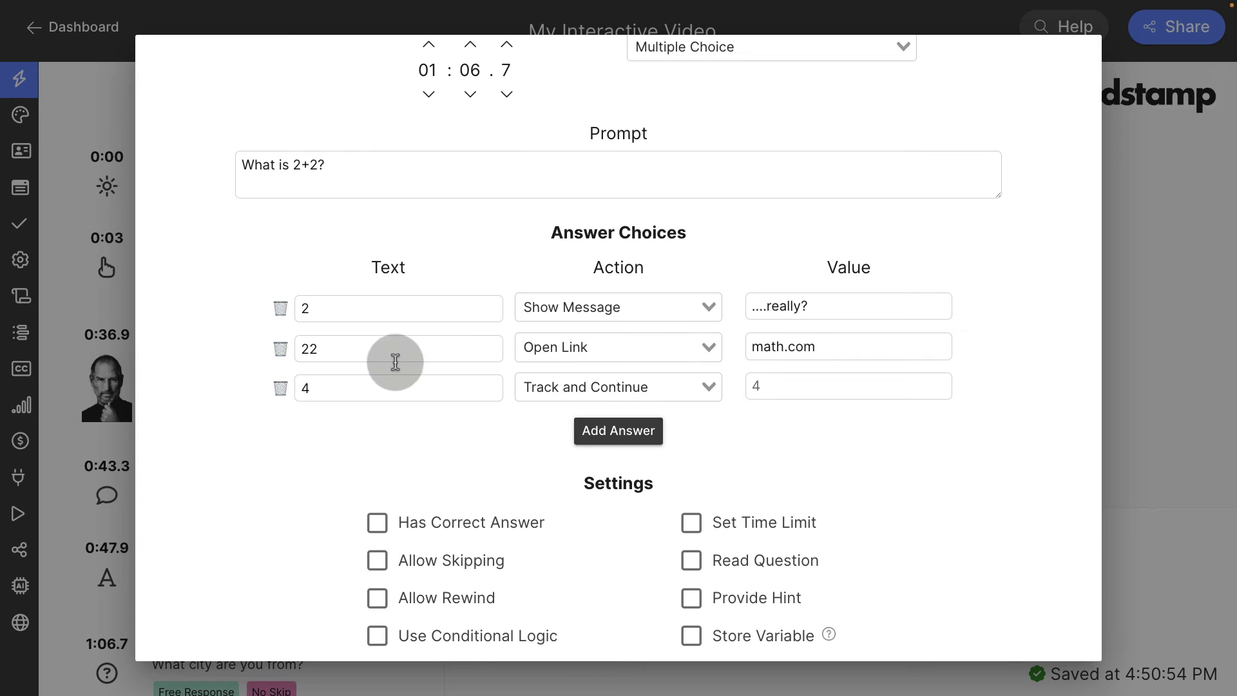
Make answer 4 show the message 'Great job!'.
left_click(529, 392)
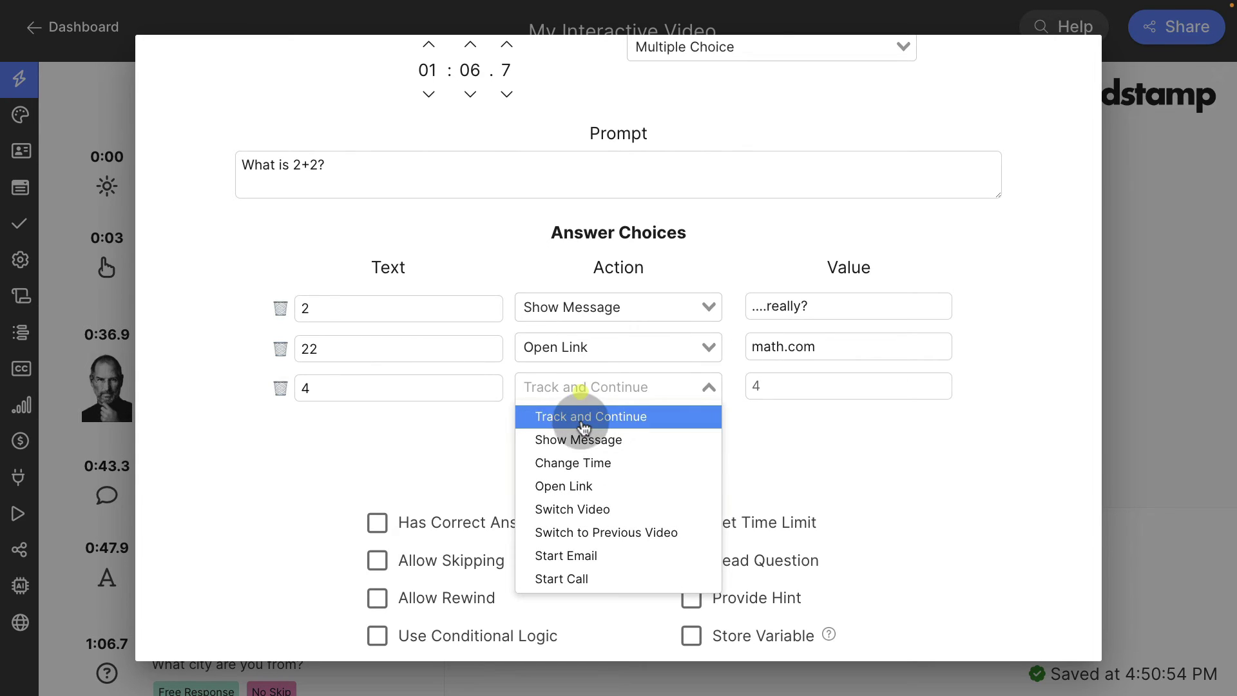
left_click(580, 437)
left_click(793, 387)
type("Great job!")
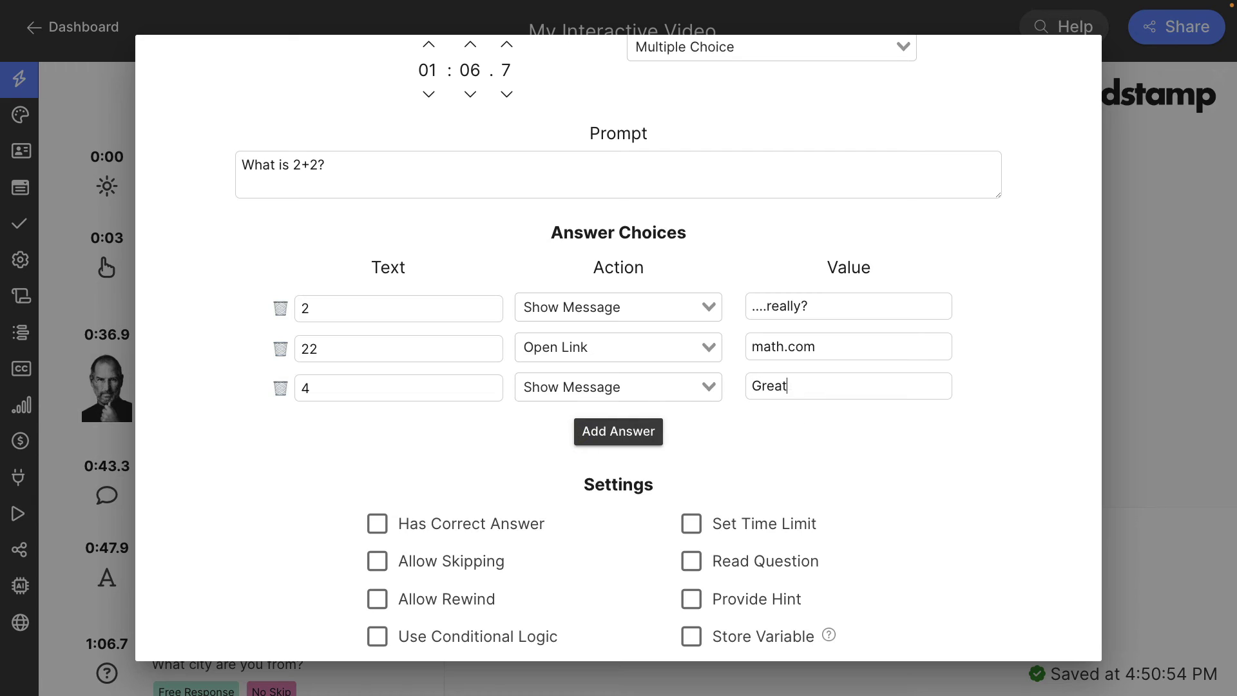
left_click(619, 377)
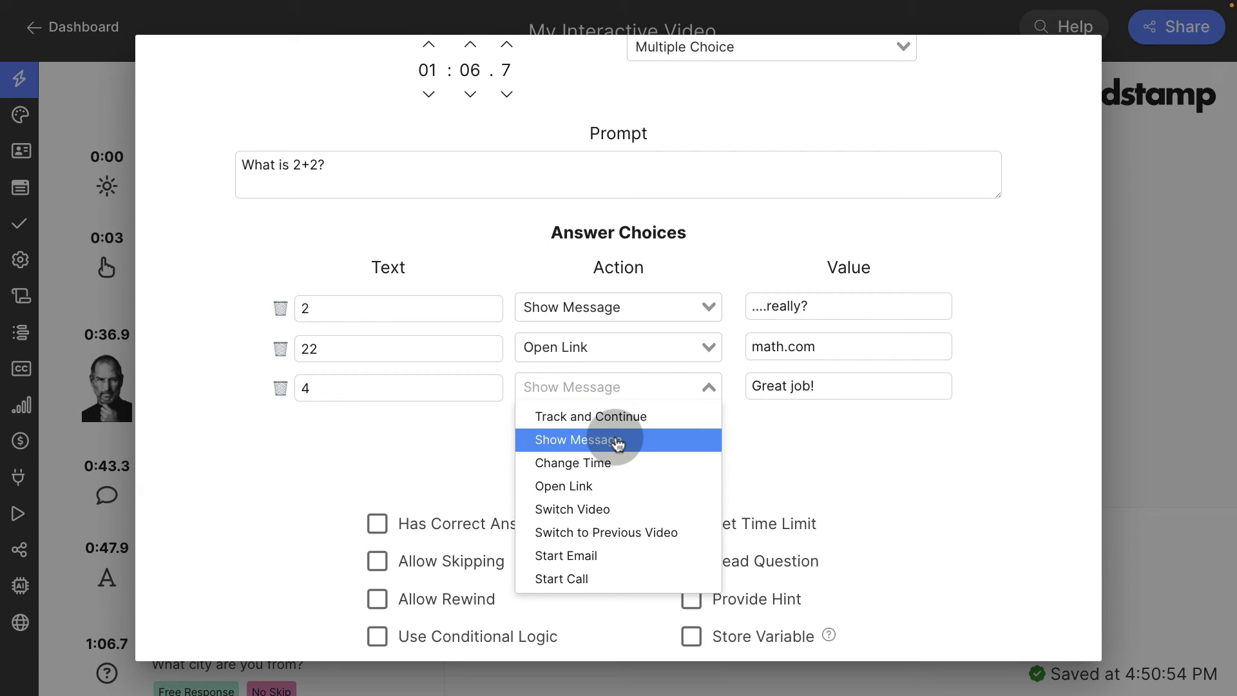
scroll(617, 443, "down", 3)
scroll(618, 438, "up", 2)
scroll(618, 444, "down", 1)
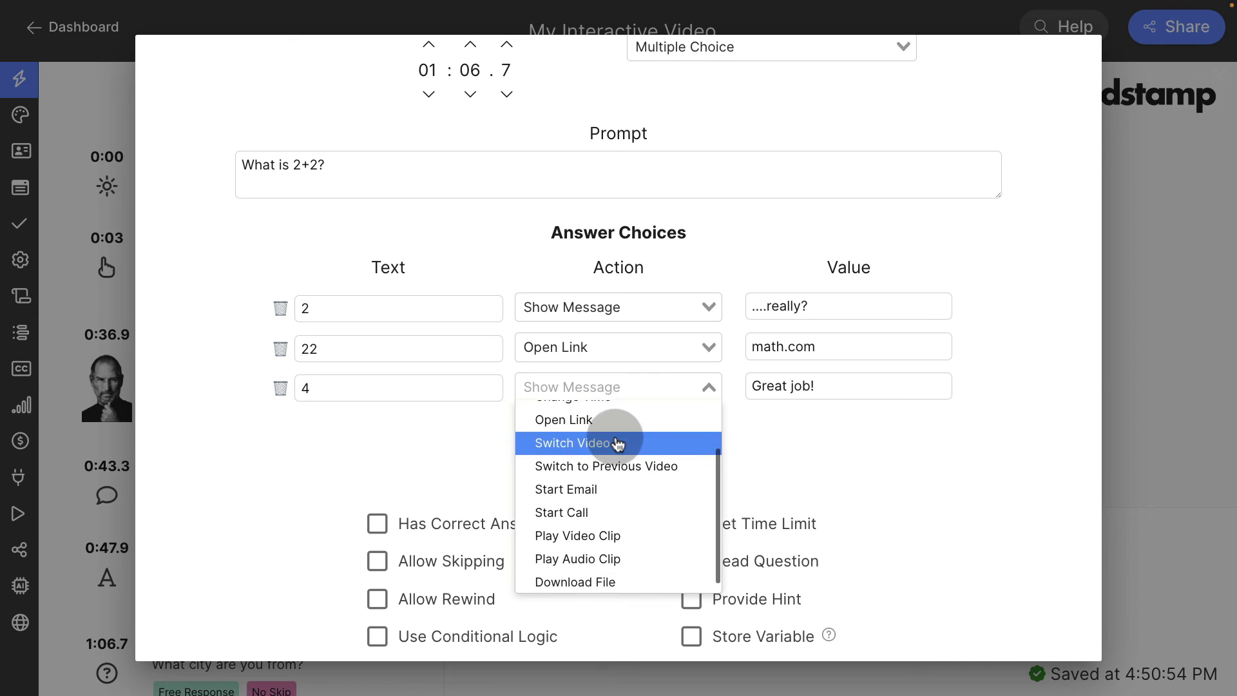
scroll(625, 502, "up", 1)
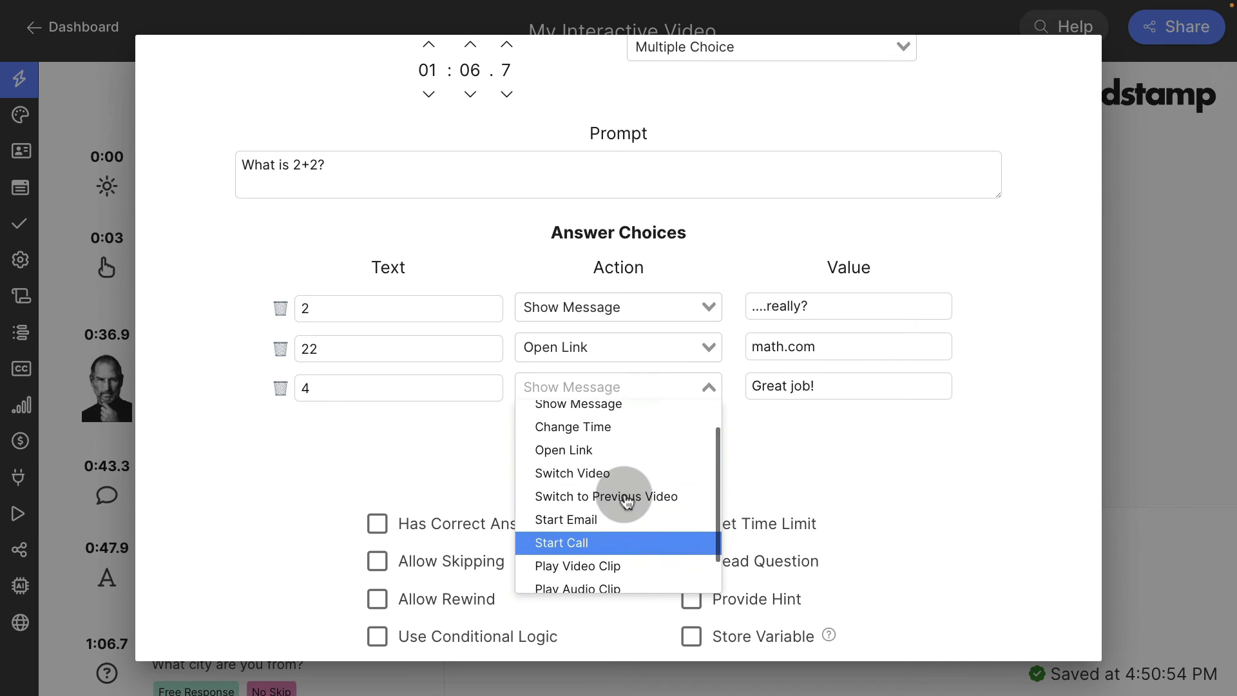
left_click(613, 406)
scroll(571, 439, "down", 1)
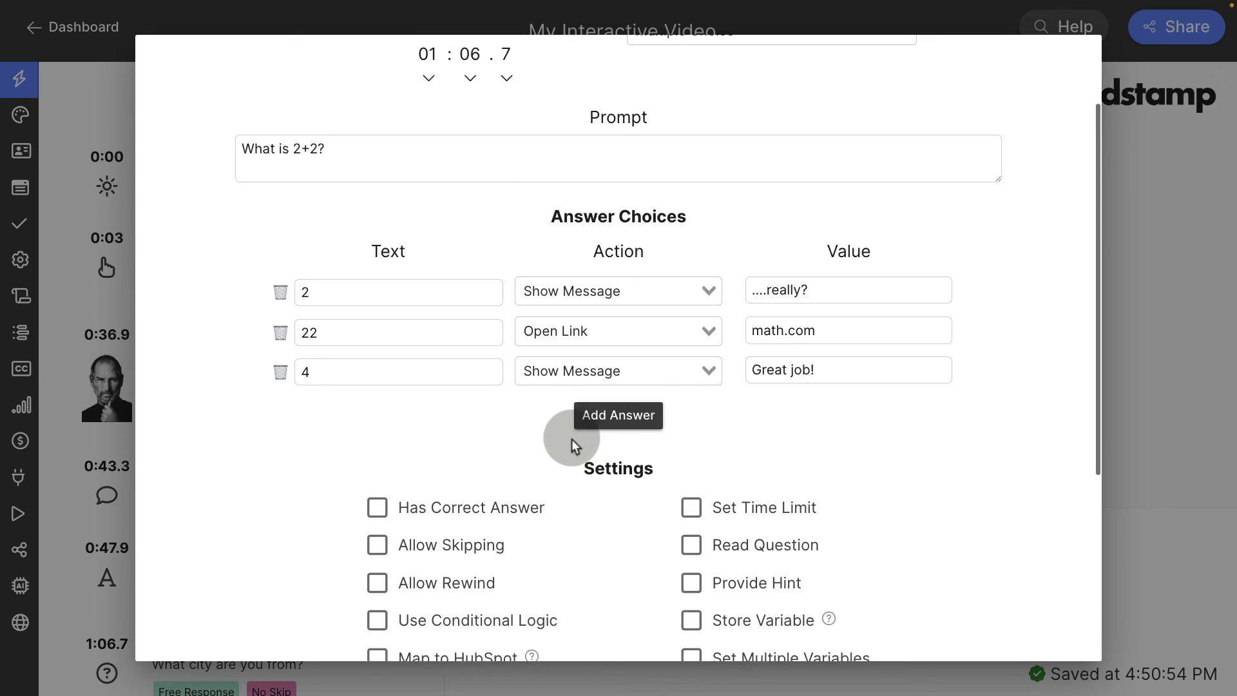
Mark the question as having a correct answer, with 4 correct.
scroll(571, 439, "down", 4)
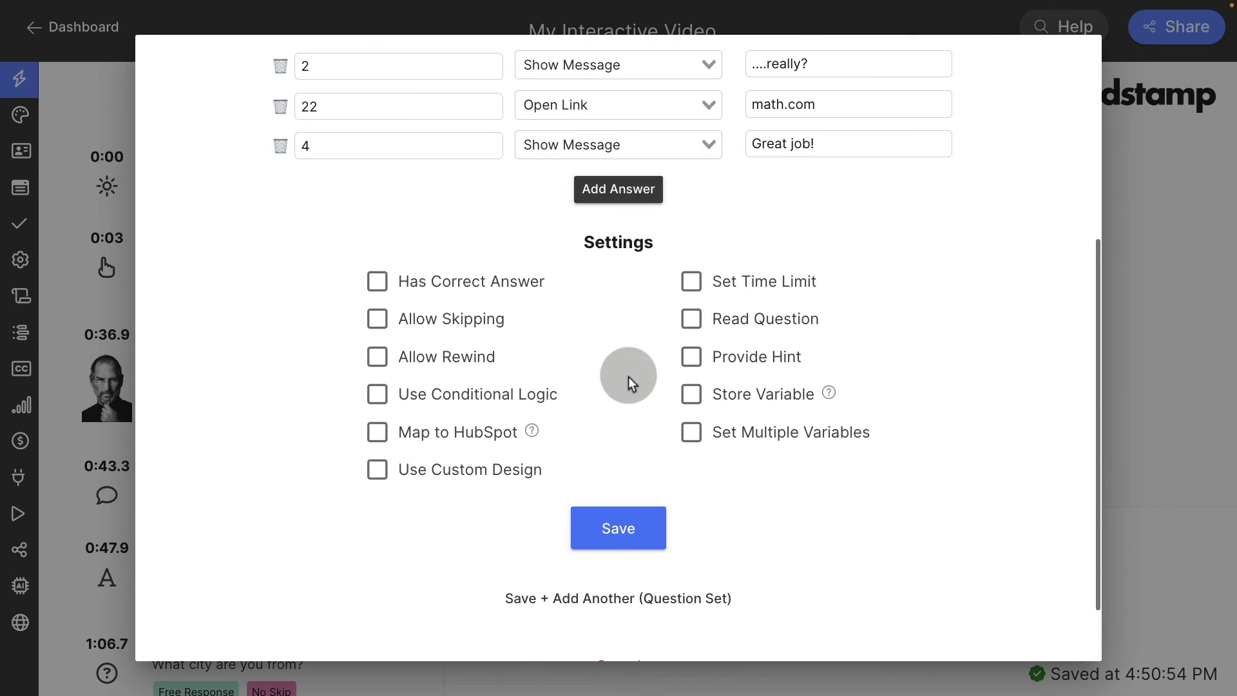
left_click(379, 289)
left_click(610, 548)
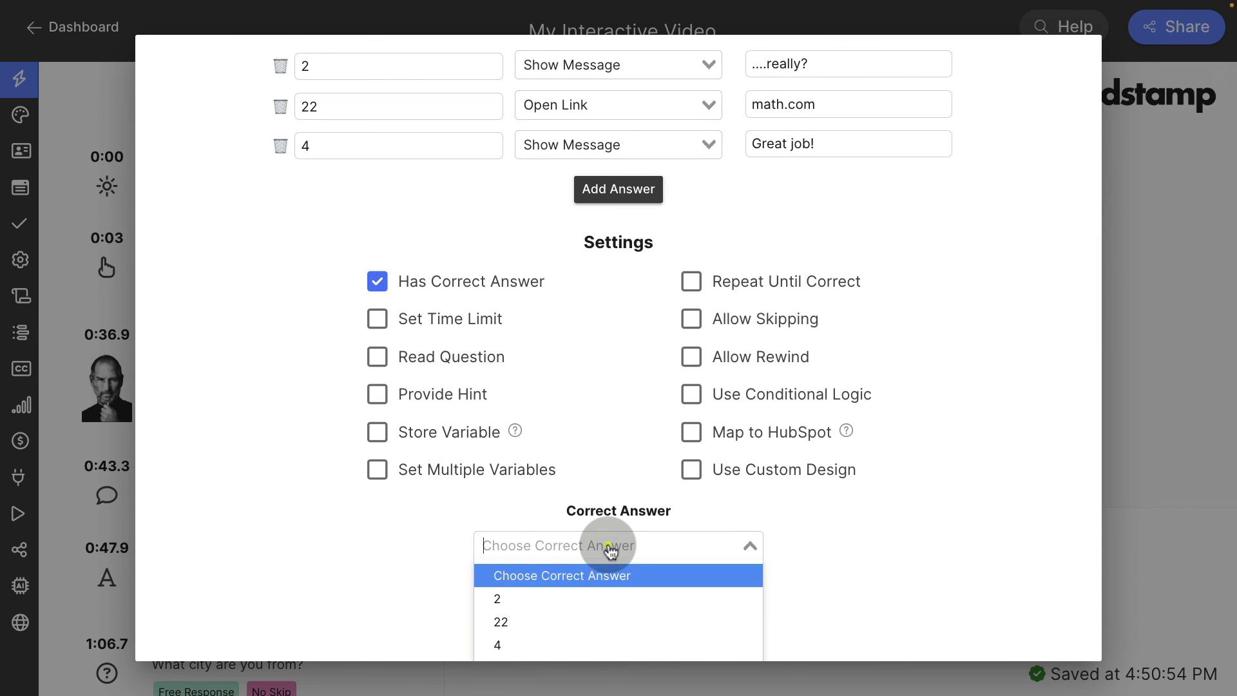
left_click(584, 646)
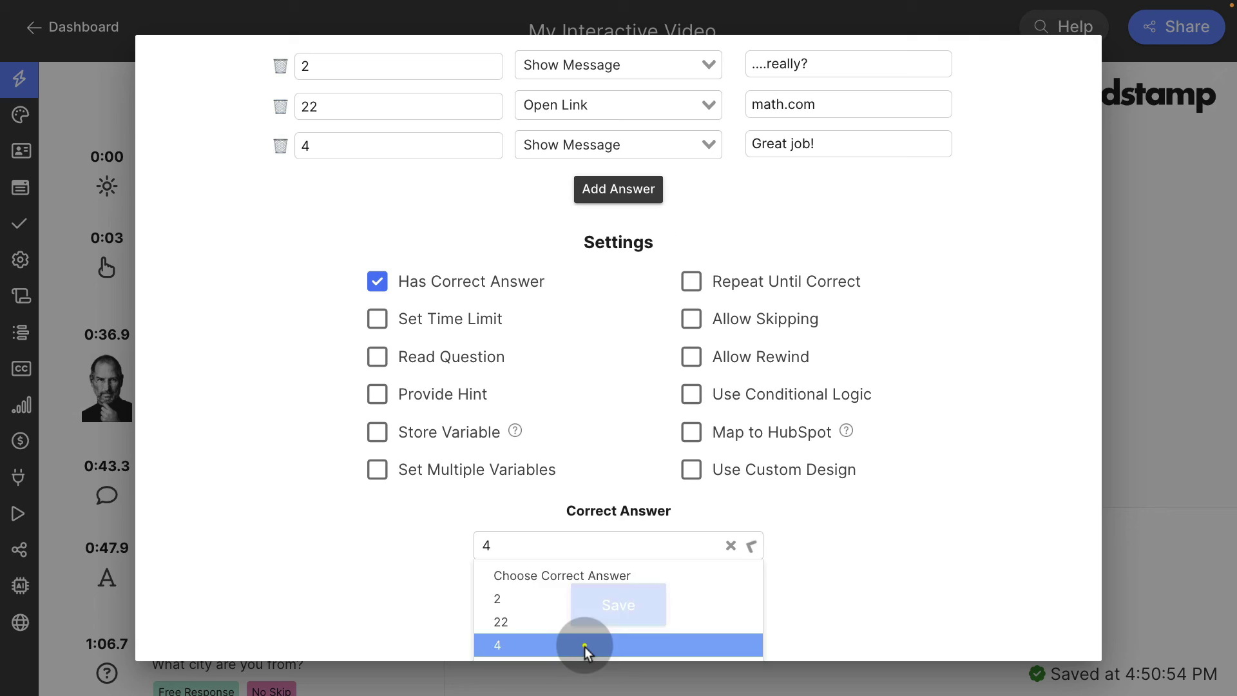
left_click(699, 294)
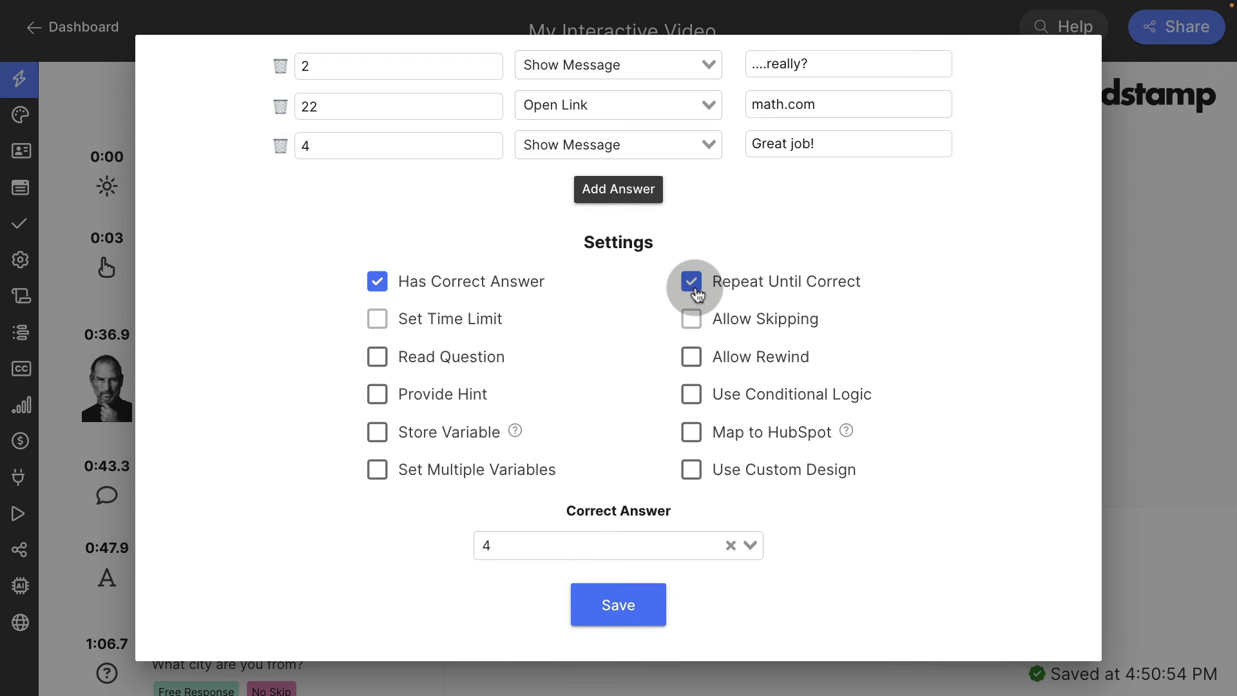
left_click(696, 291)
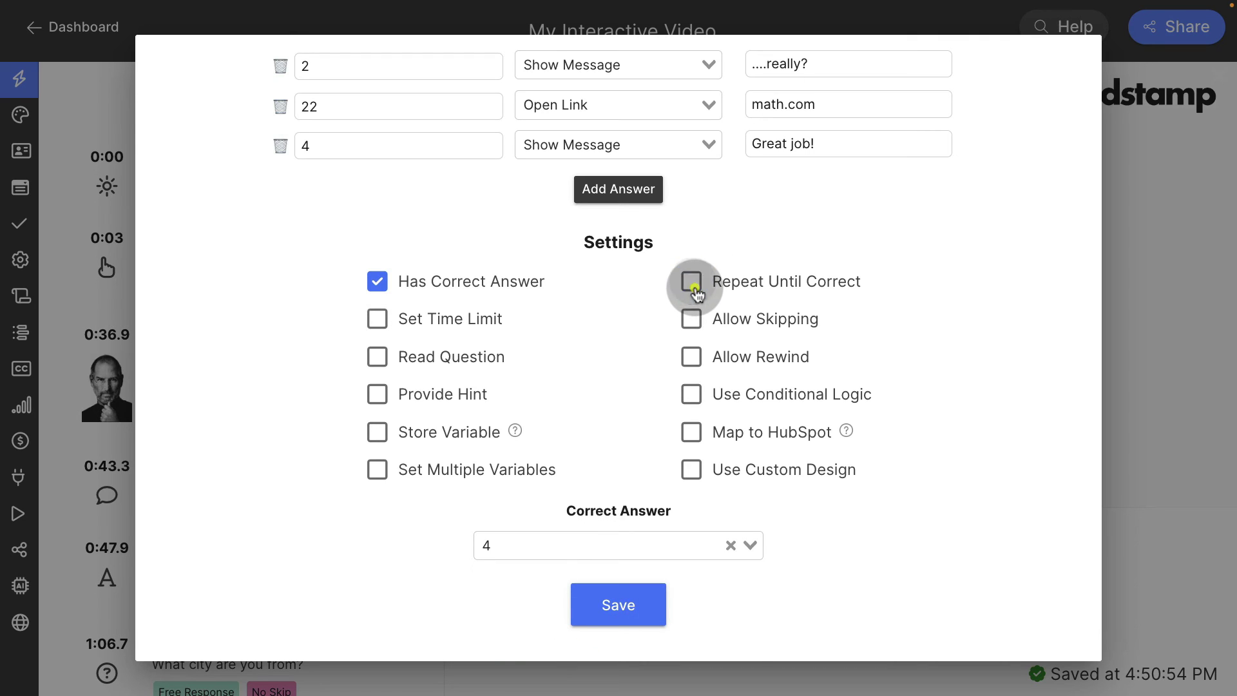
Allow skipping and rewinding to 1:01, leaving time limit and read-aloud off.
left_click(385, 326)
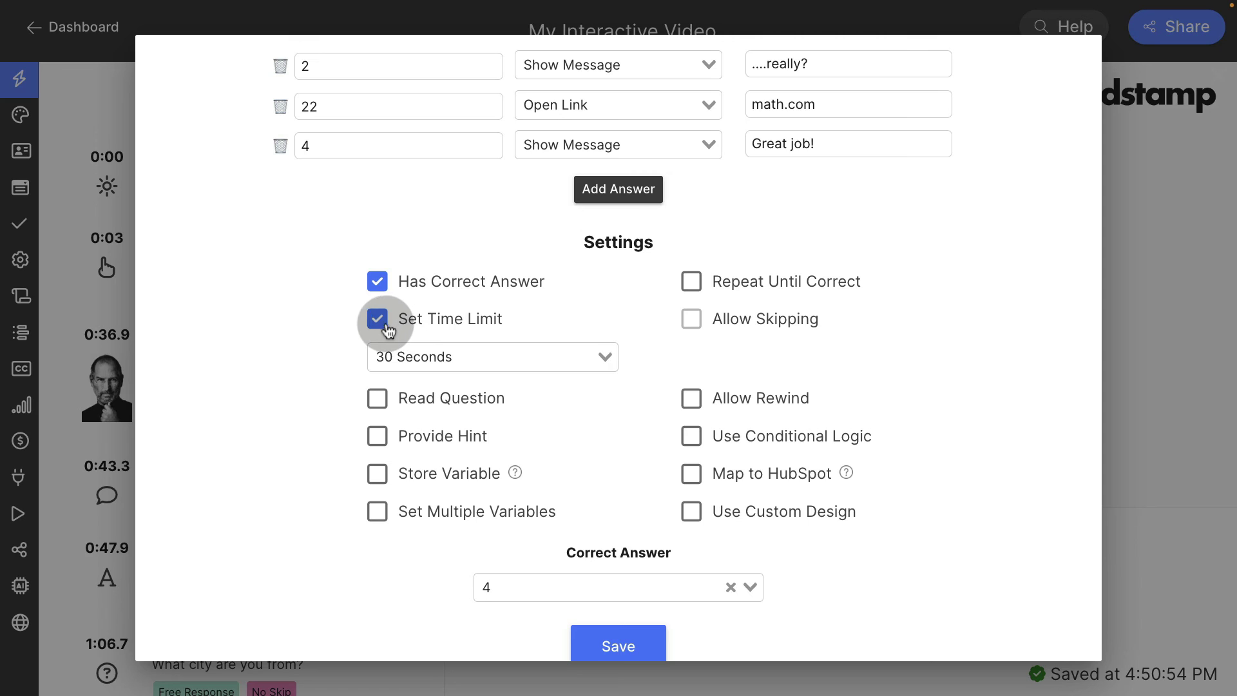
left_click(379, 319)
left_click(682, 319)
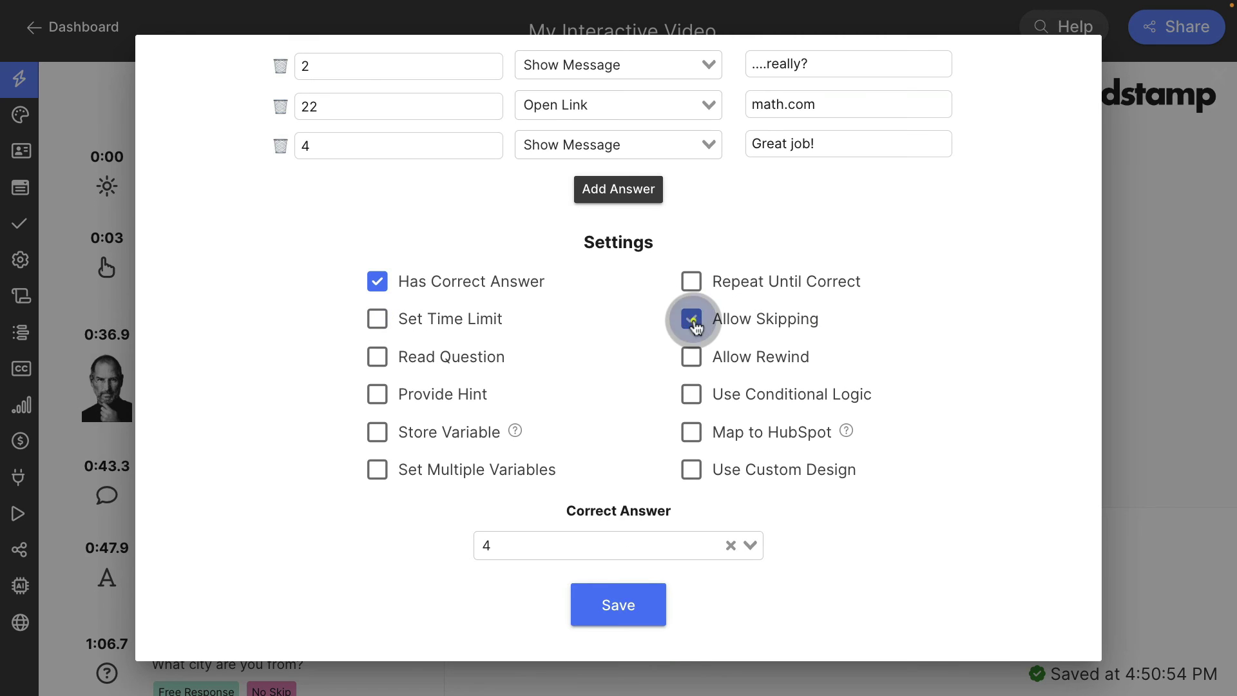
left_click(695, 359)
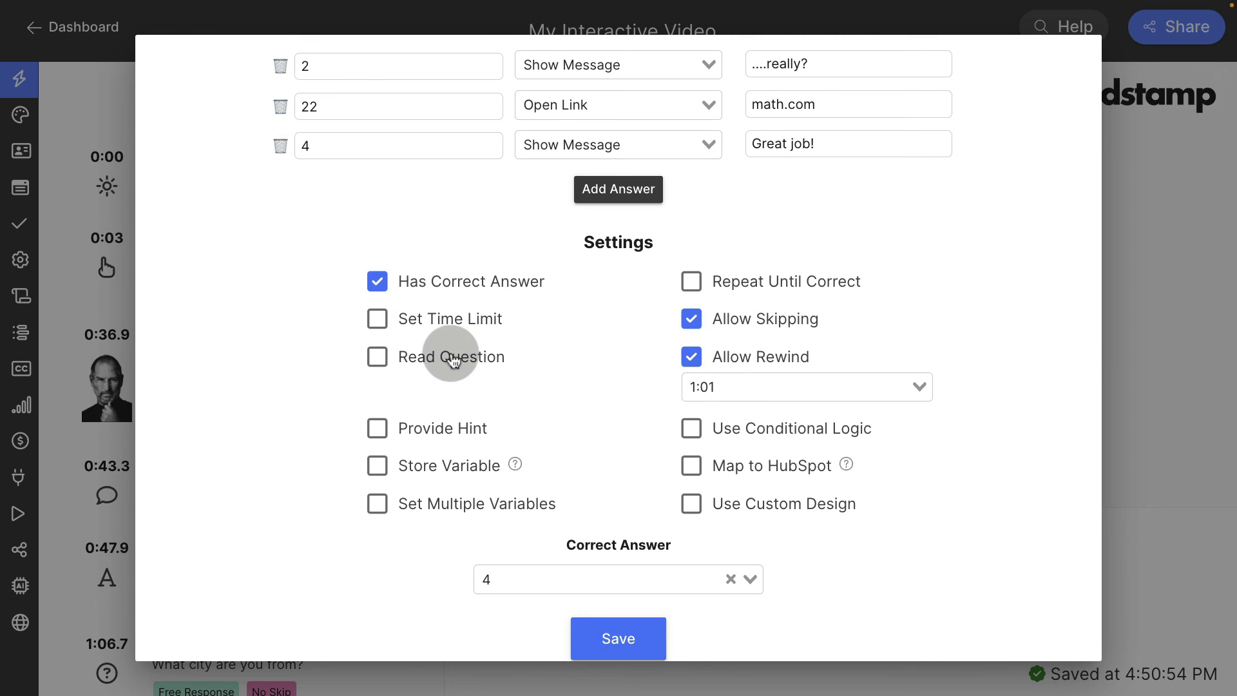
left_click(377, 358)
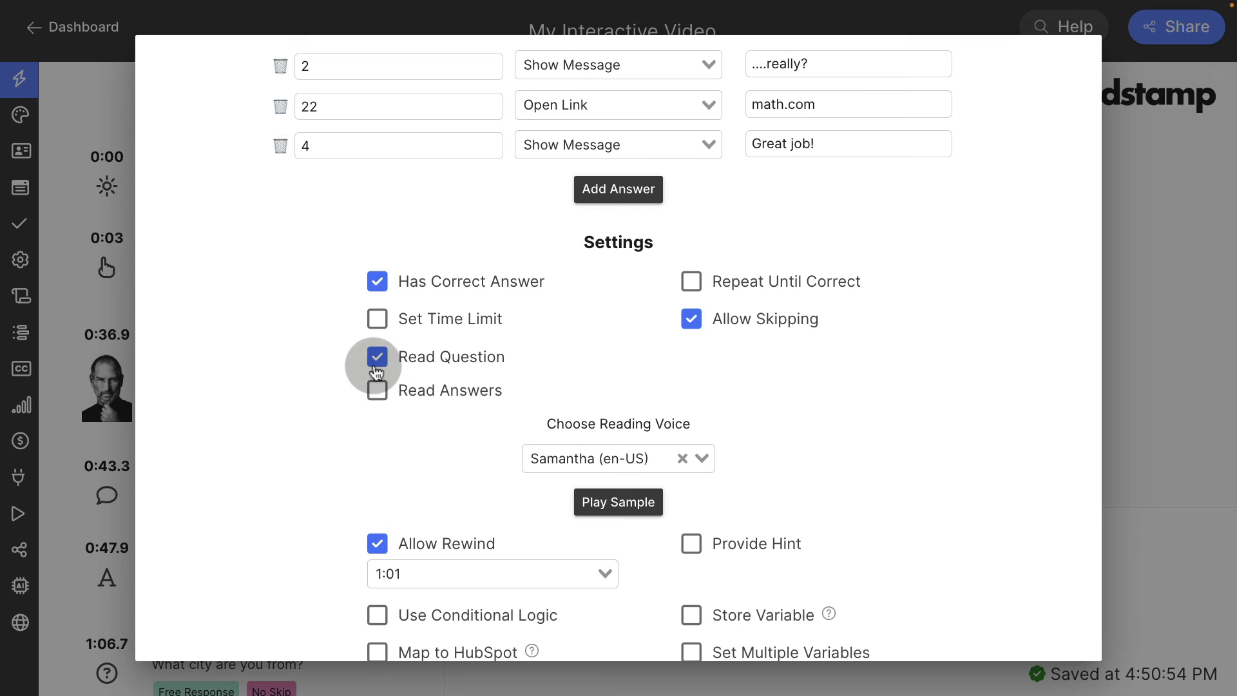
left_click(373, 357)
Add the hint 'Easy peasy!' to the question.
left_click(379, 432)
left_click(515, 462)
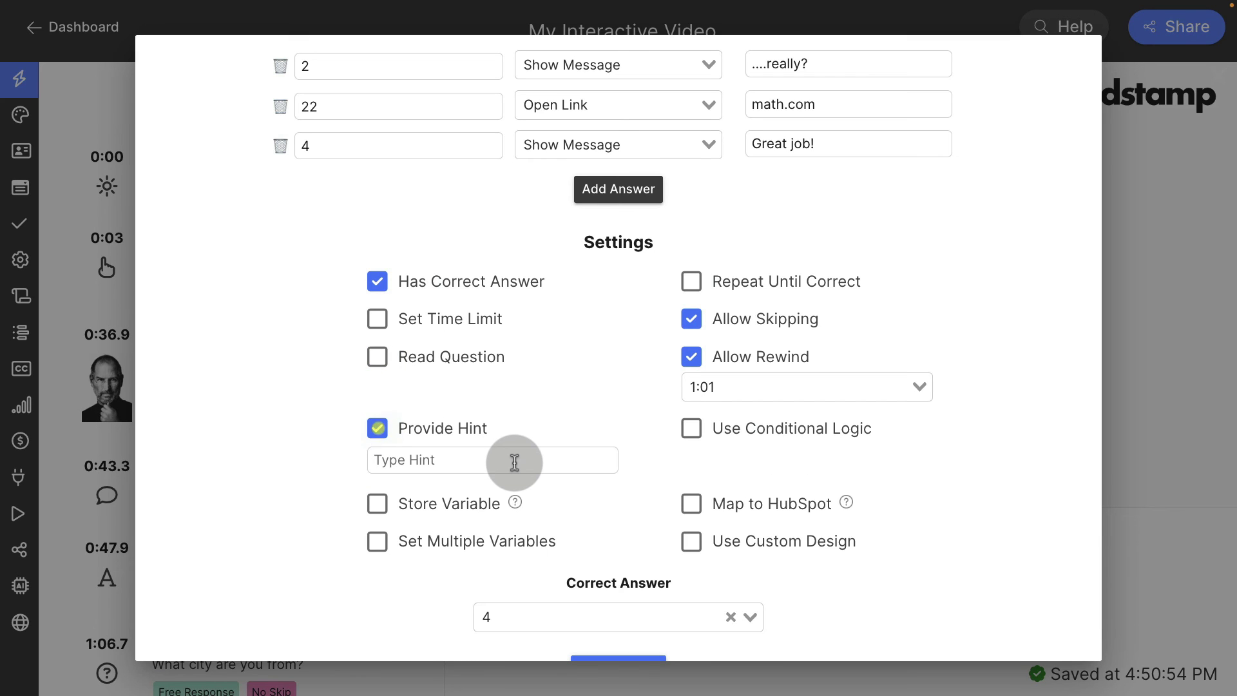
type("Easy peasy!")
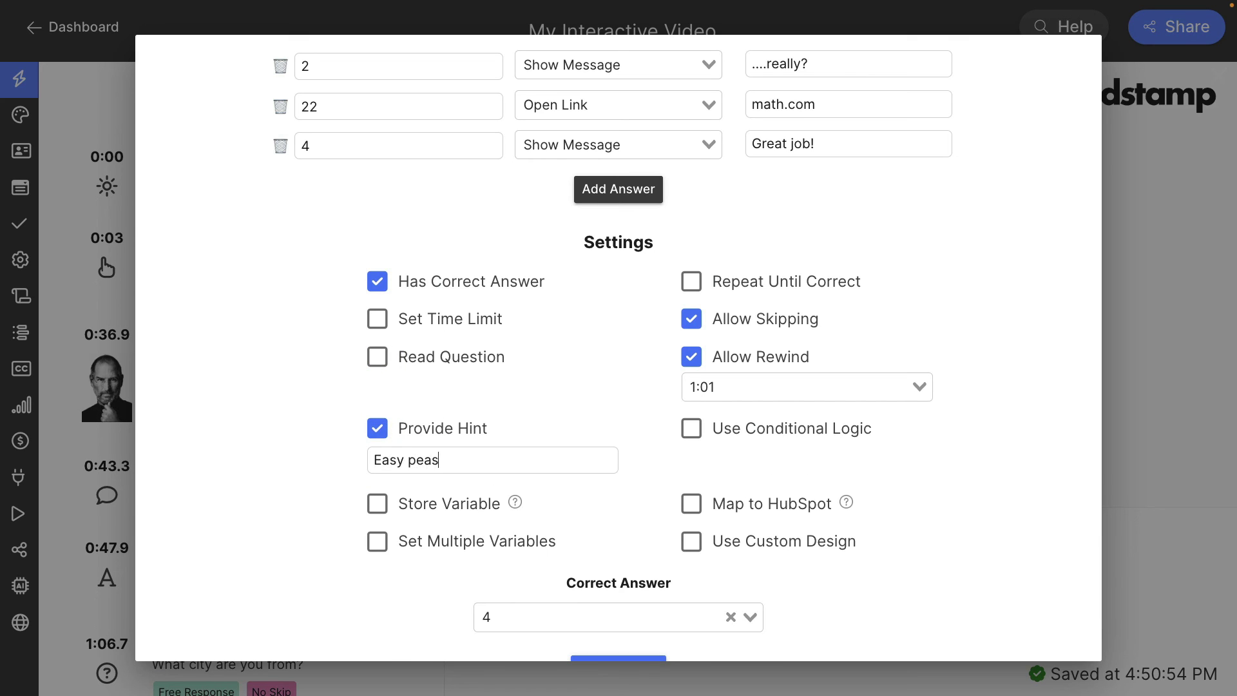
left_click(727, 405)
scroll(729, 409, "down", 2)
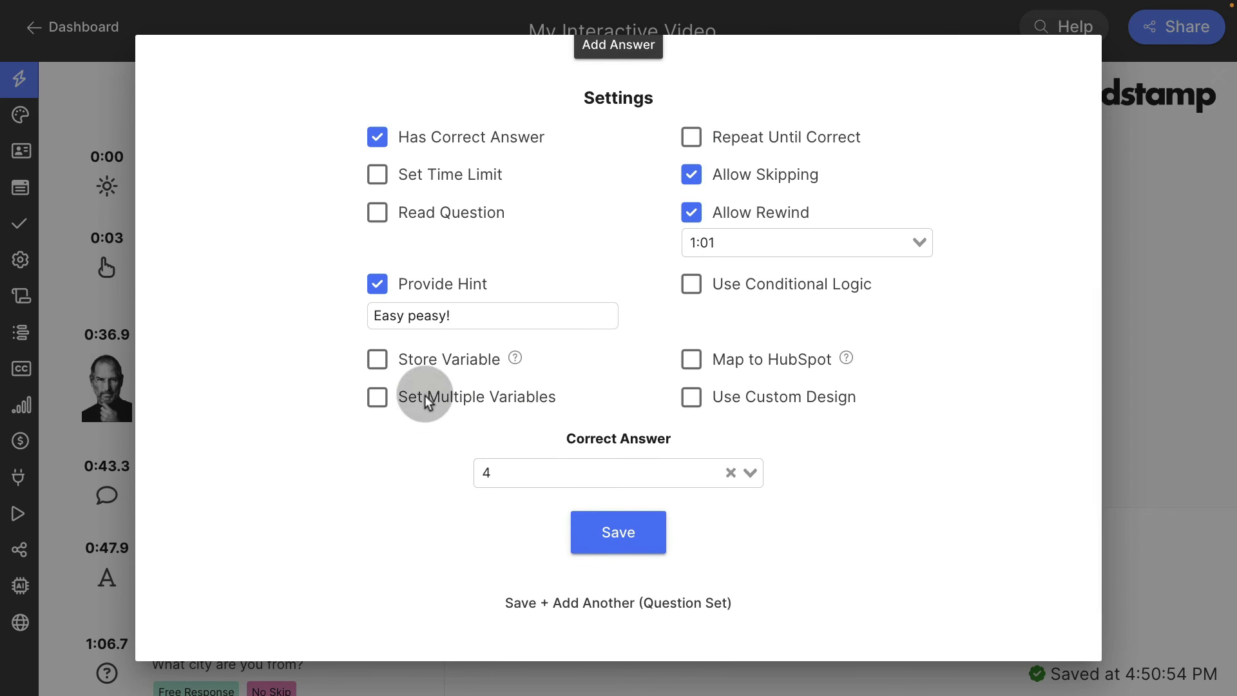
Save the 2+2 question and answer 'Melbourne,' to the city question in the preview.
left_click(633, 533)
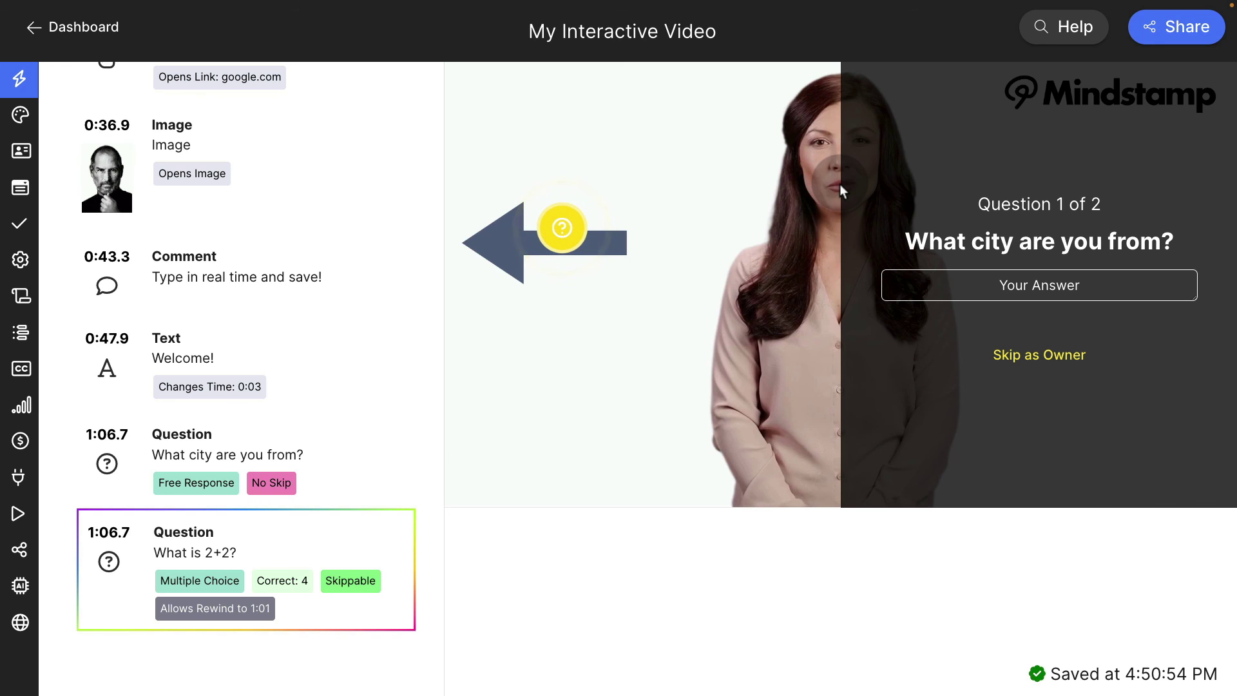
type("Melbourne, FL")
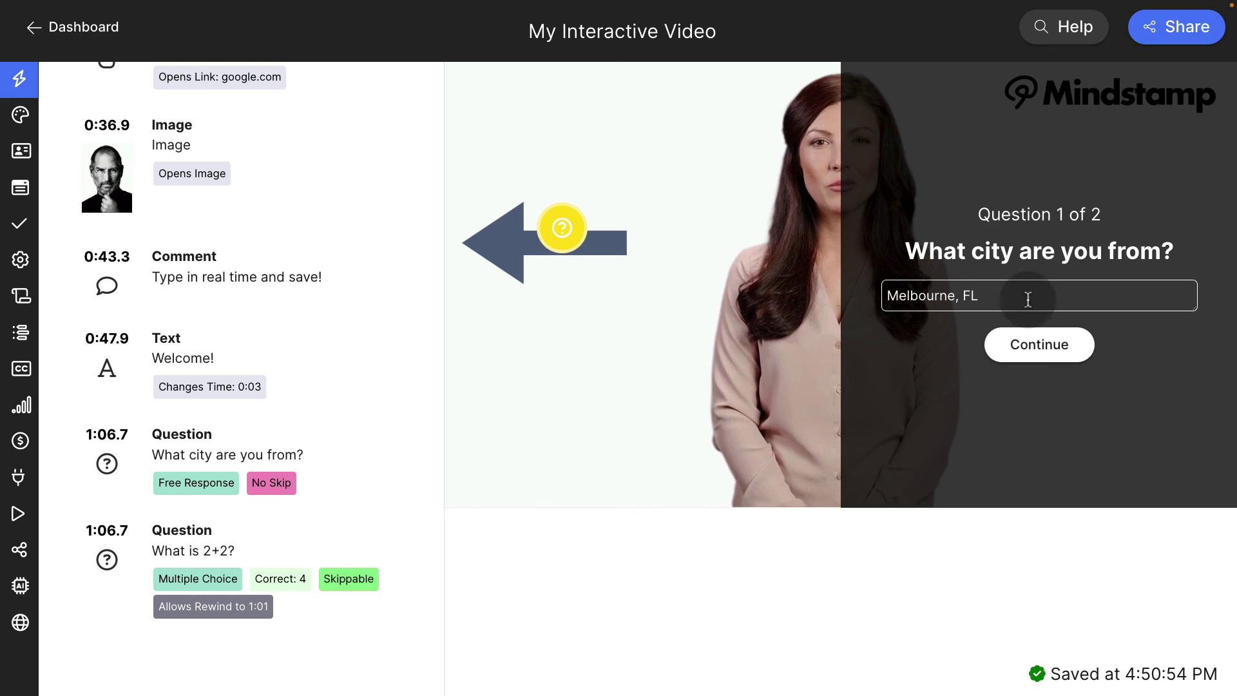
left_click(1039, 345)
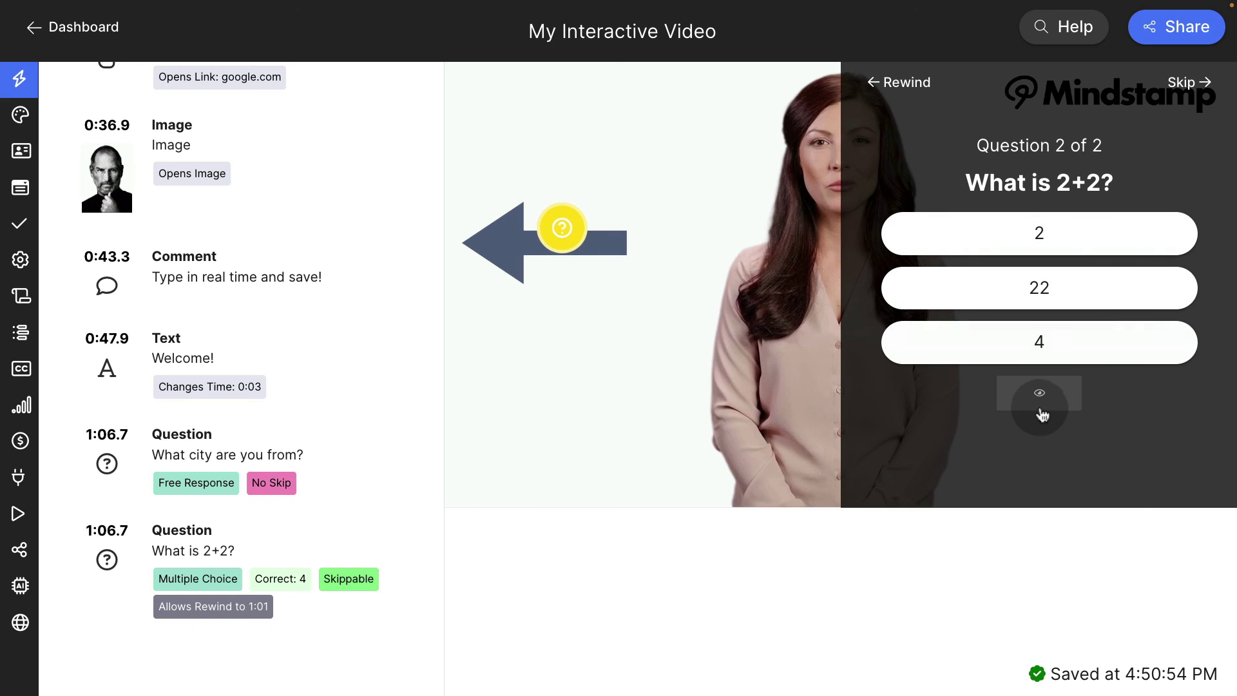
Reveal the hint, answer 4 to the 2+2 question, then resume the video.
left_click(1040, 399)
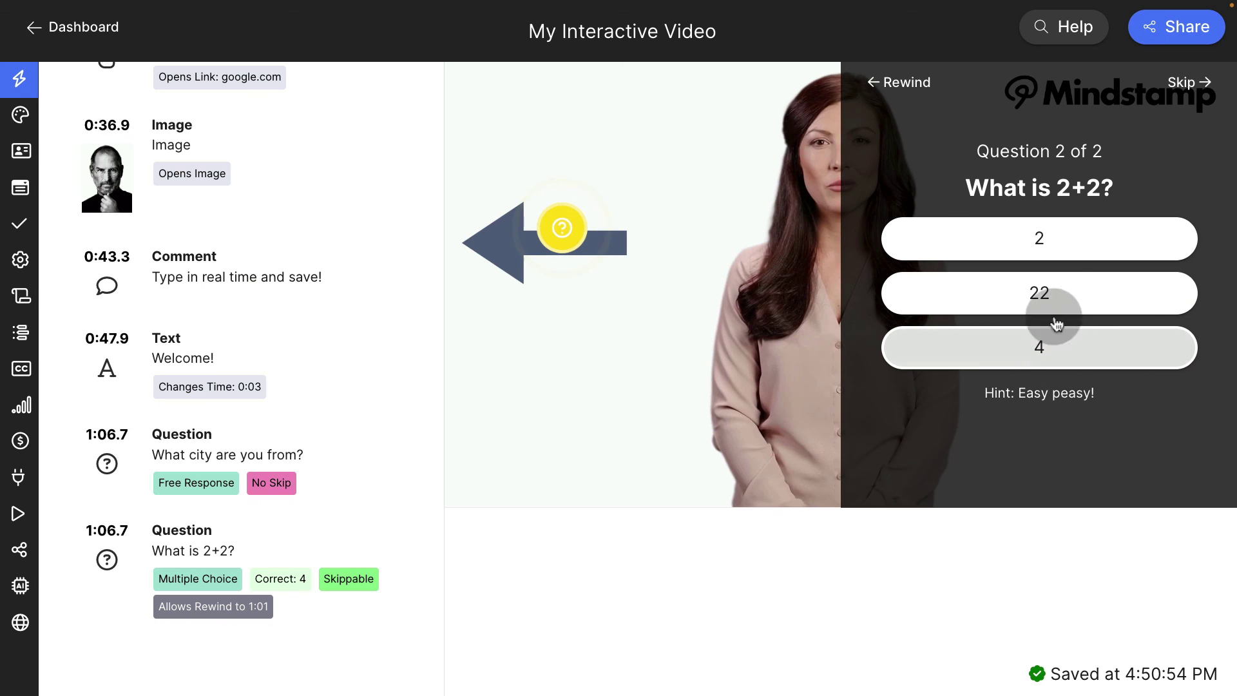
left_click(1054, 351)
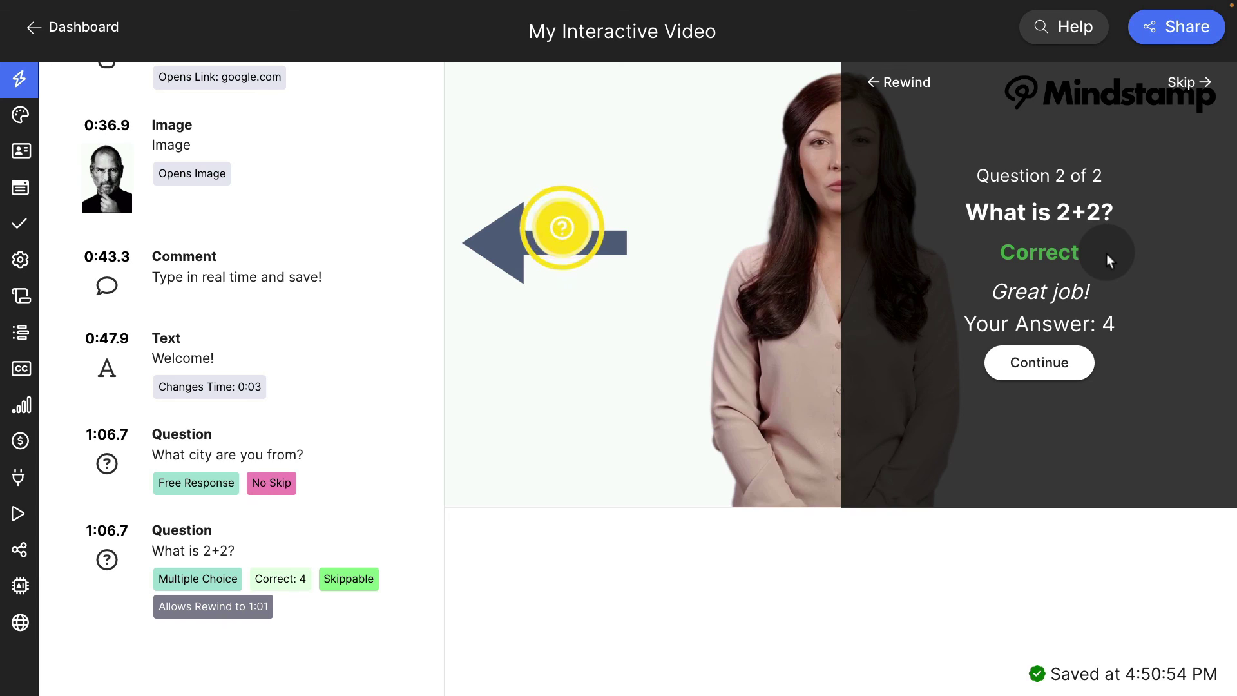
left_click_drag(995, 294, 1109, 295)
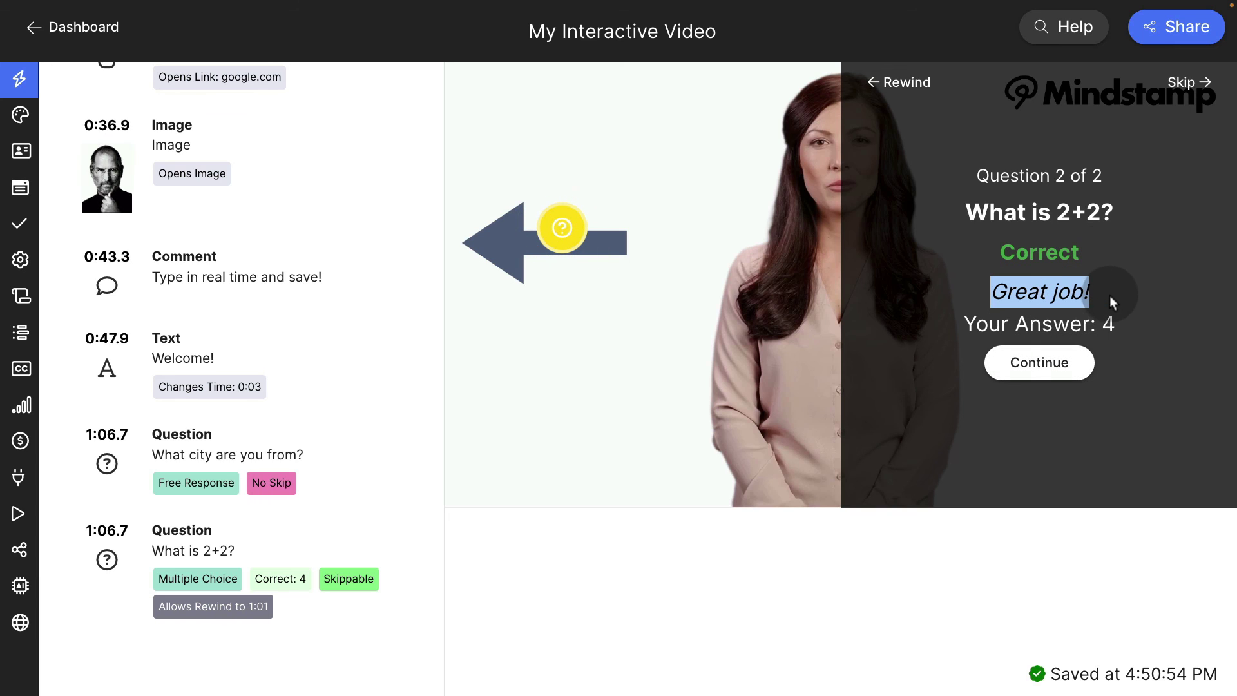
left_click(1111, 294)
left_click(1060, 380)
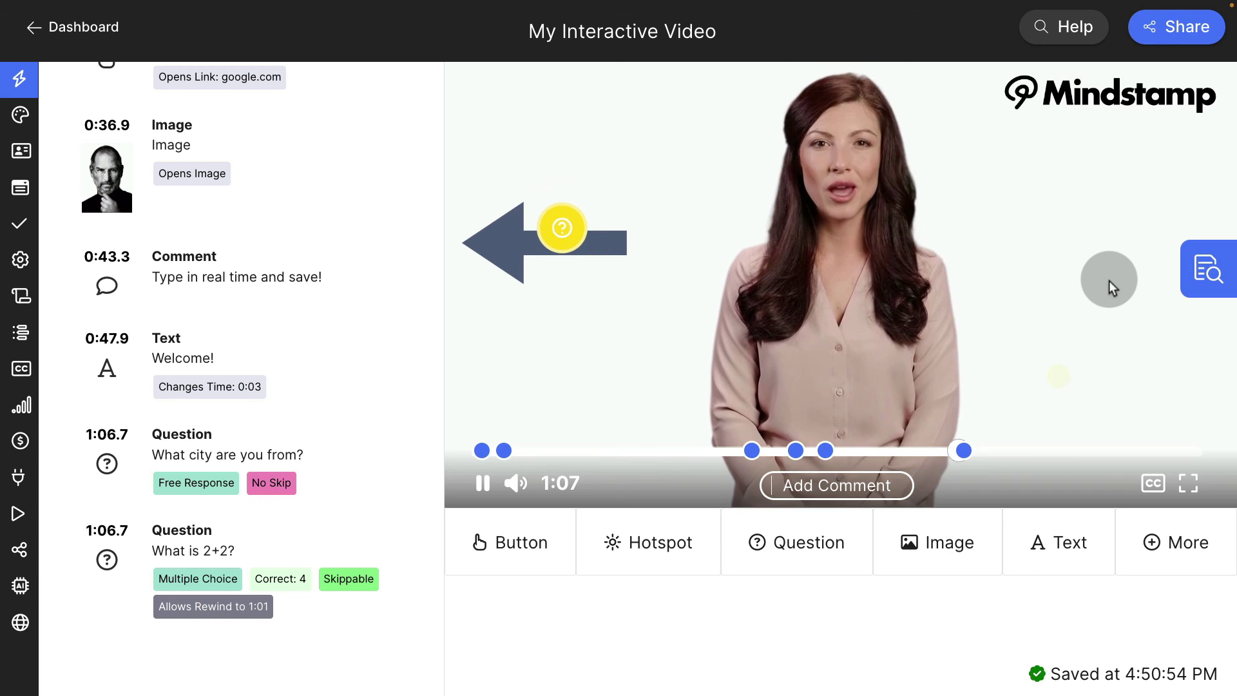